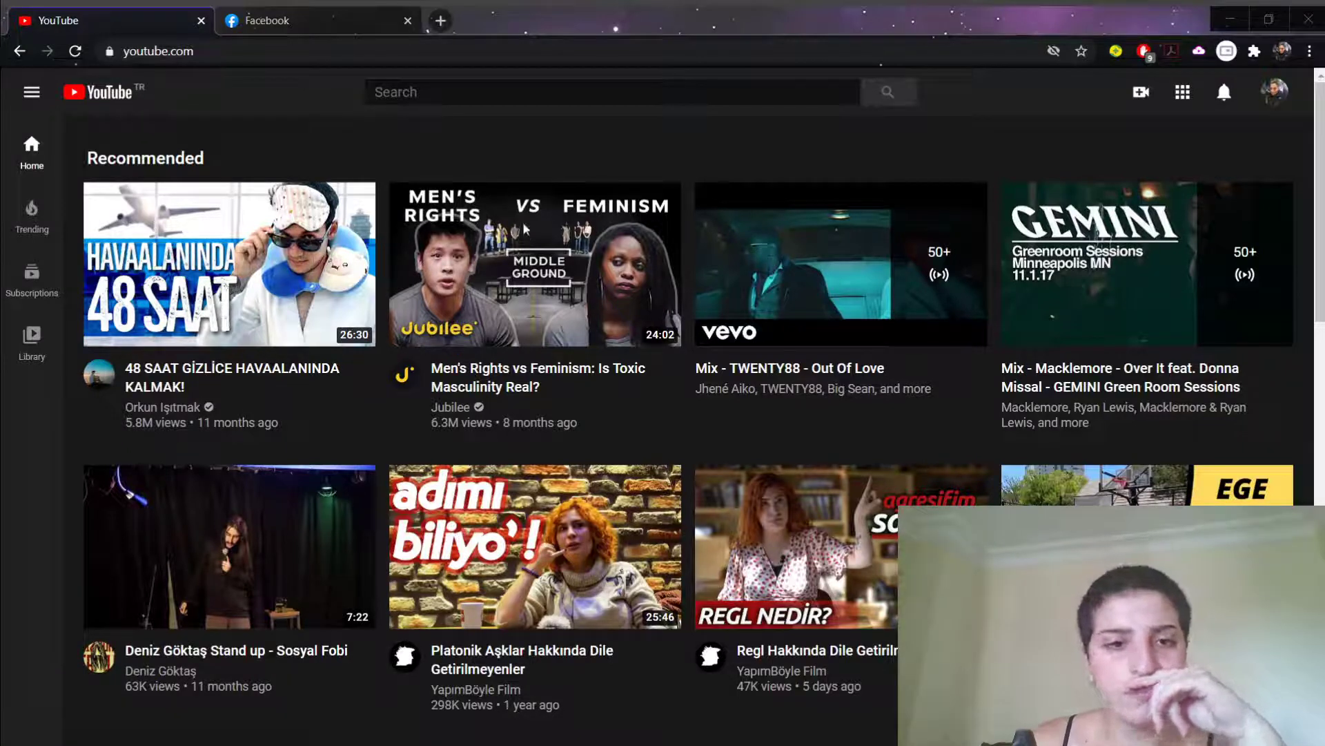
Search YouTube for "sativa jhene aiko" and open "Jhené Aiko - Sativa ft. Rae Sremmurd (Official Music Video)".
click(470, 92)
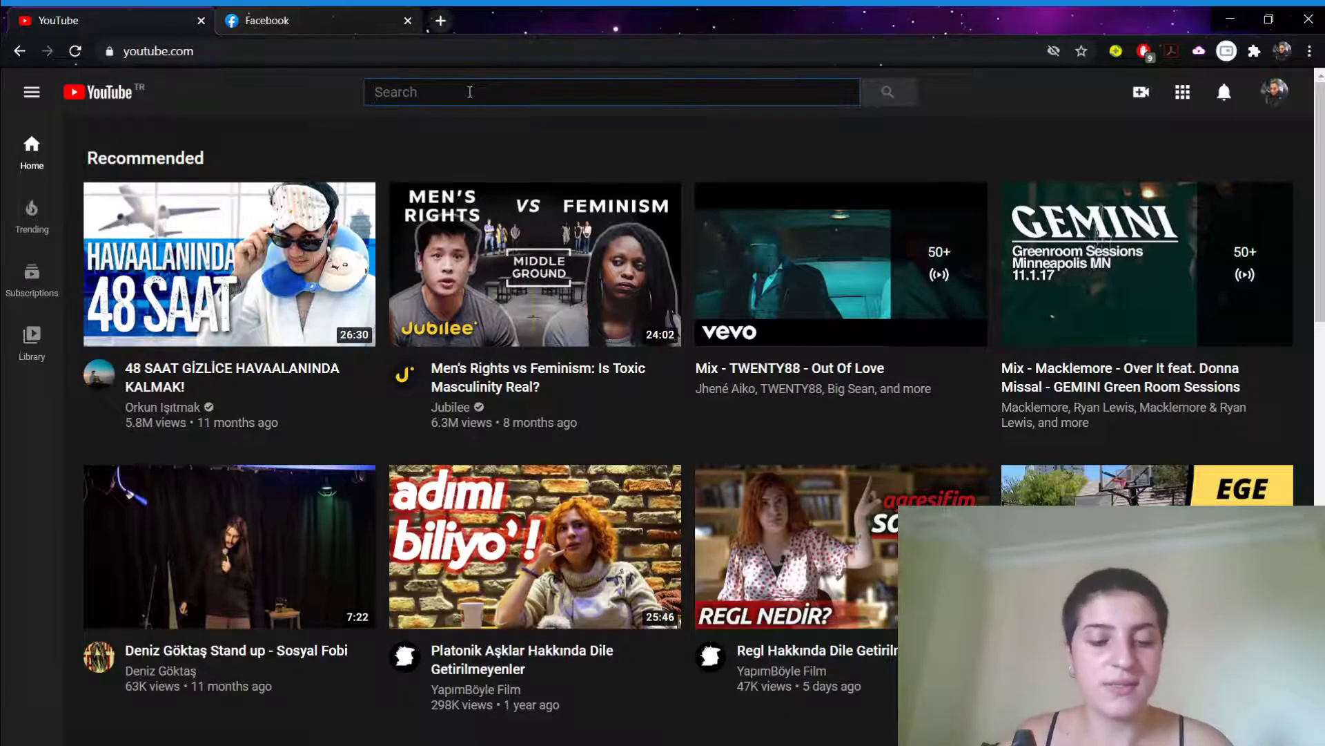
text(sativa)
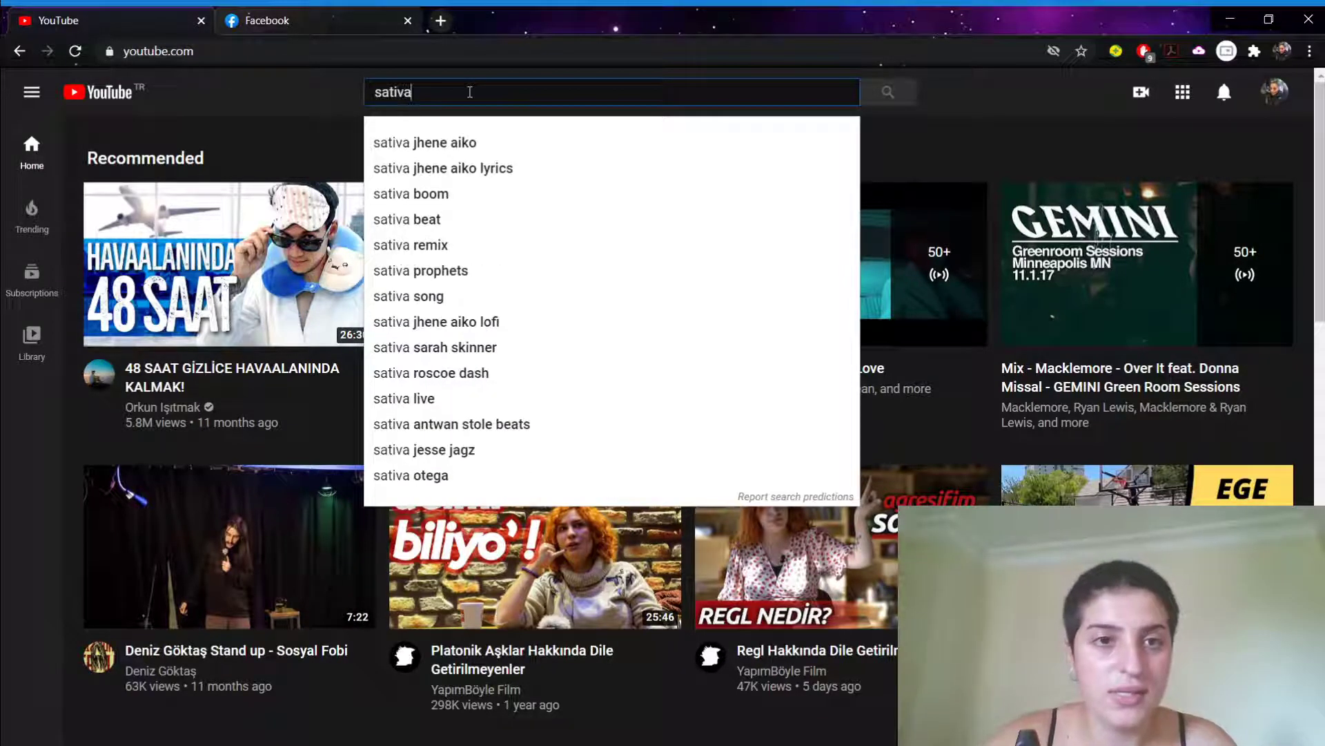
key(Down)
key(Return)
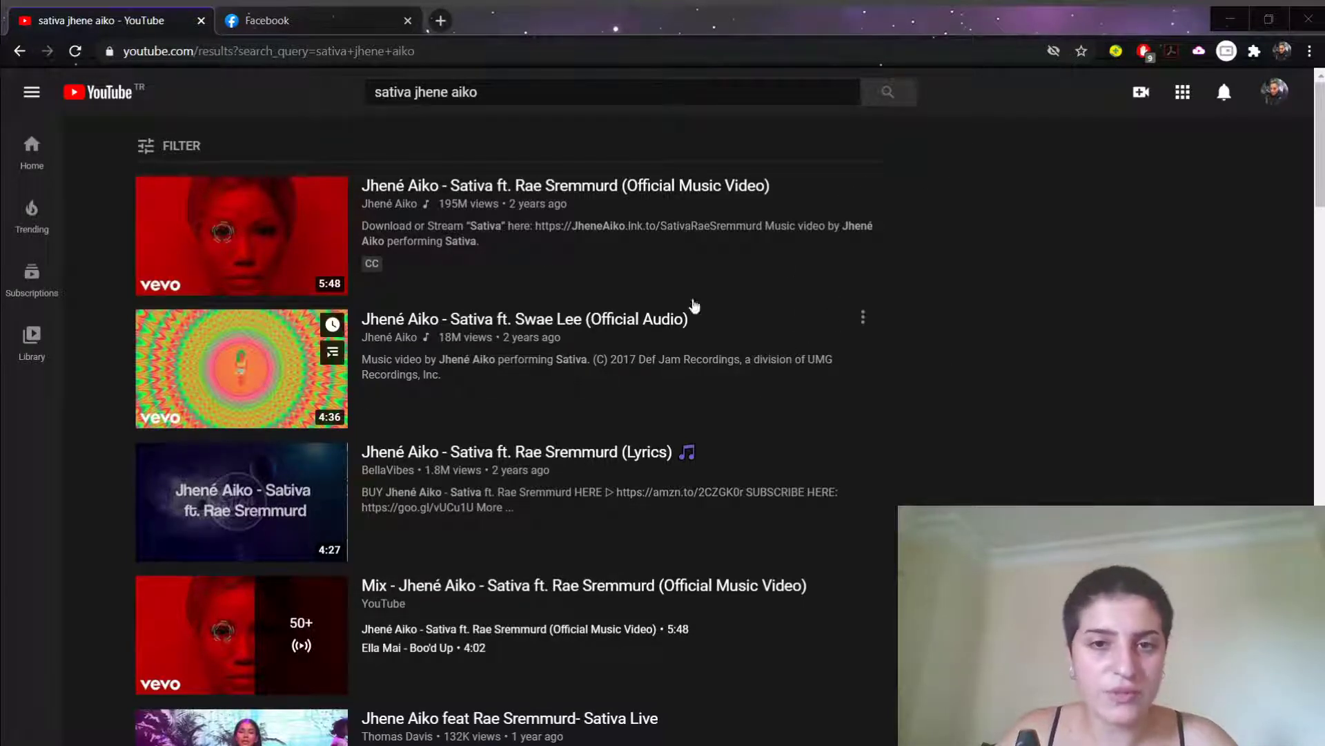
click(673, 186)
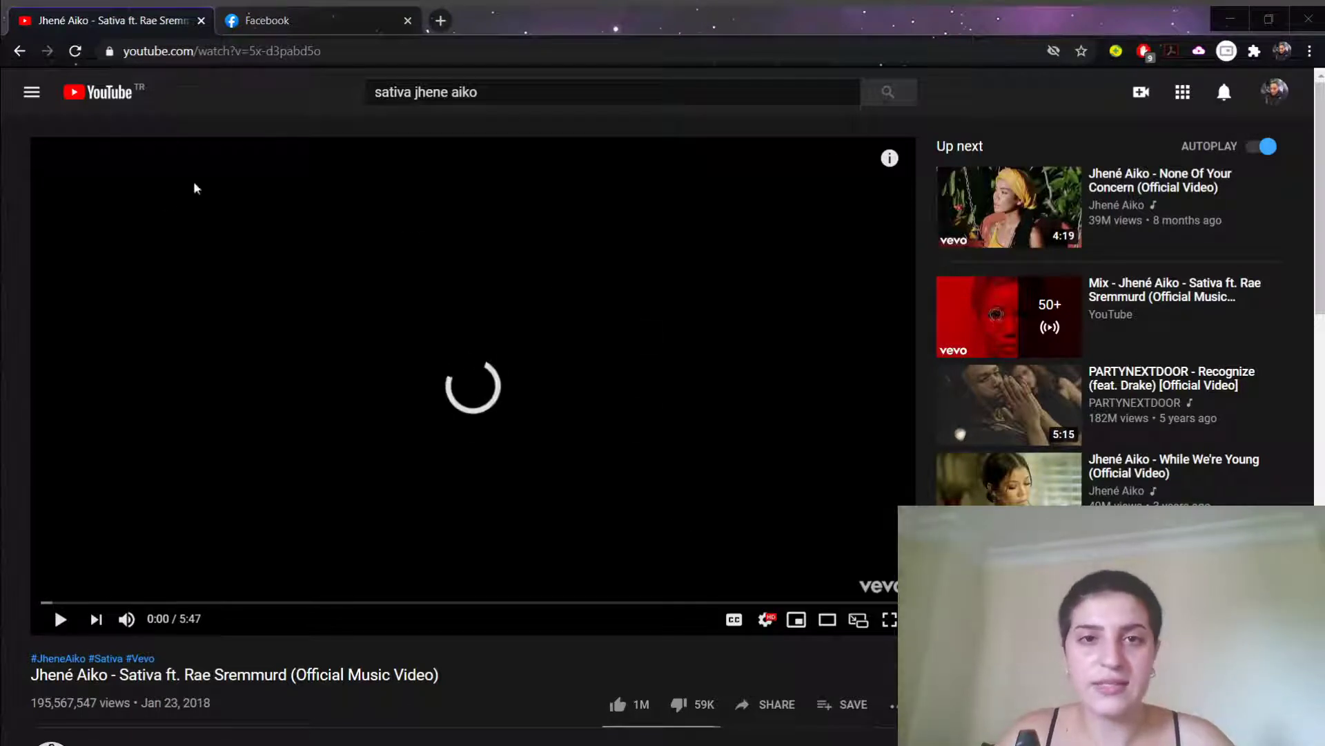
Open the video's sharing options and choose to share it on Facebook.
mouse_move(628, 725)
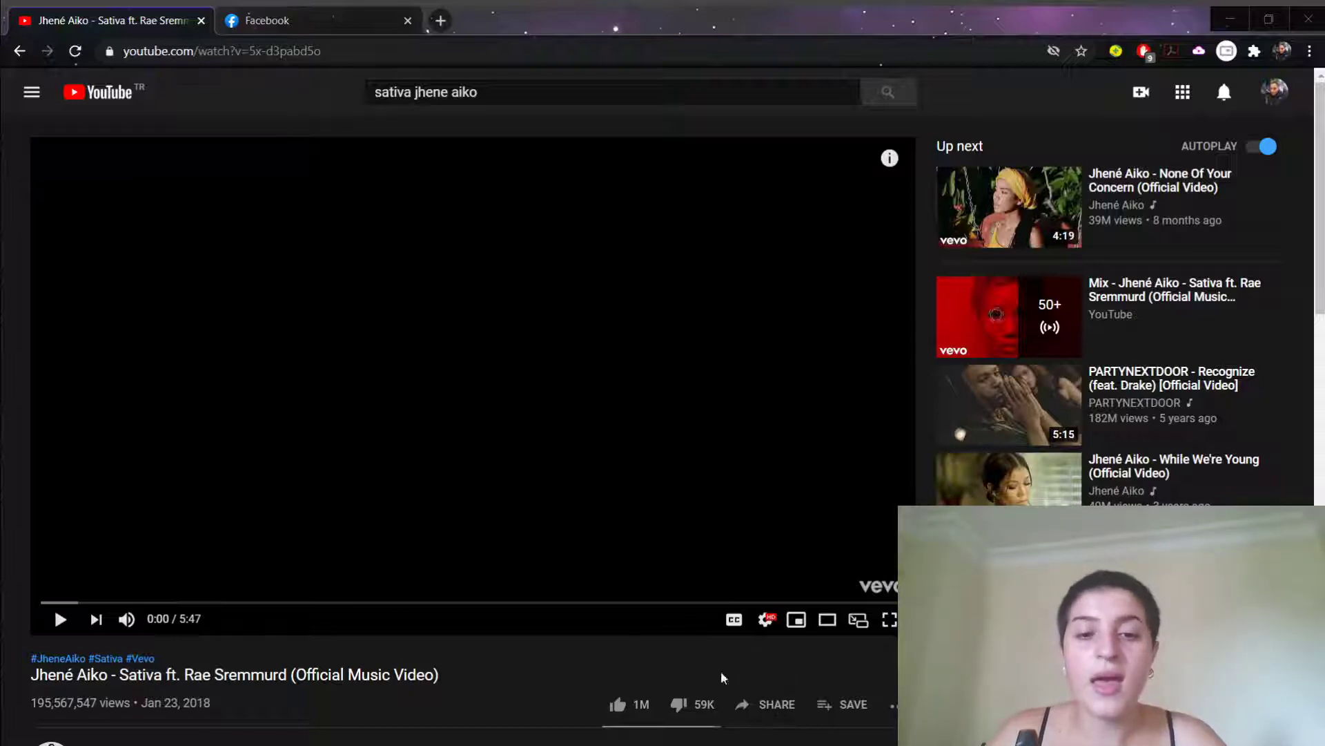
click(763, 720)
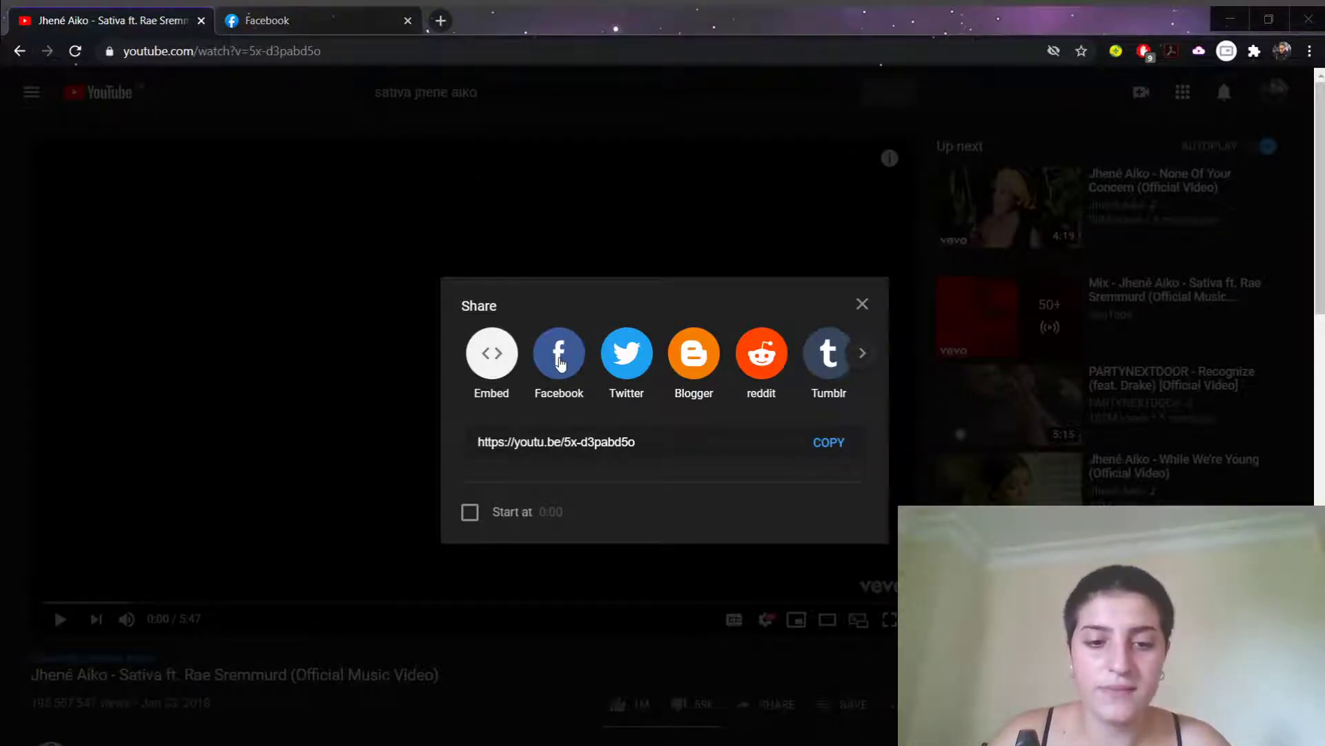
click(559, 364)
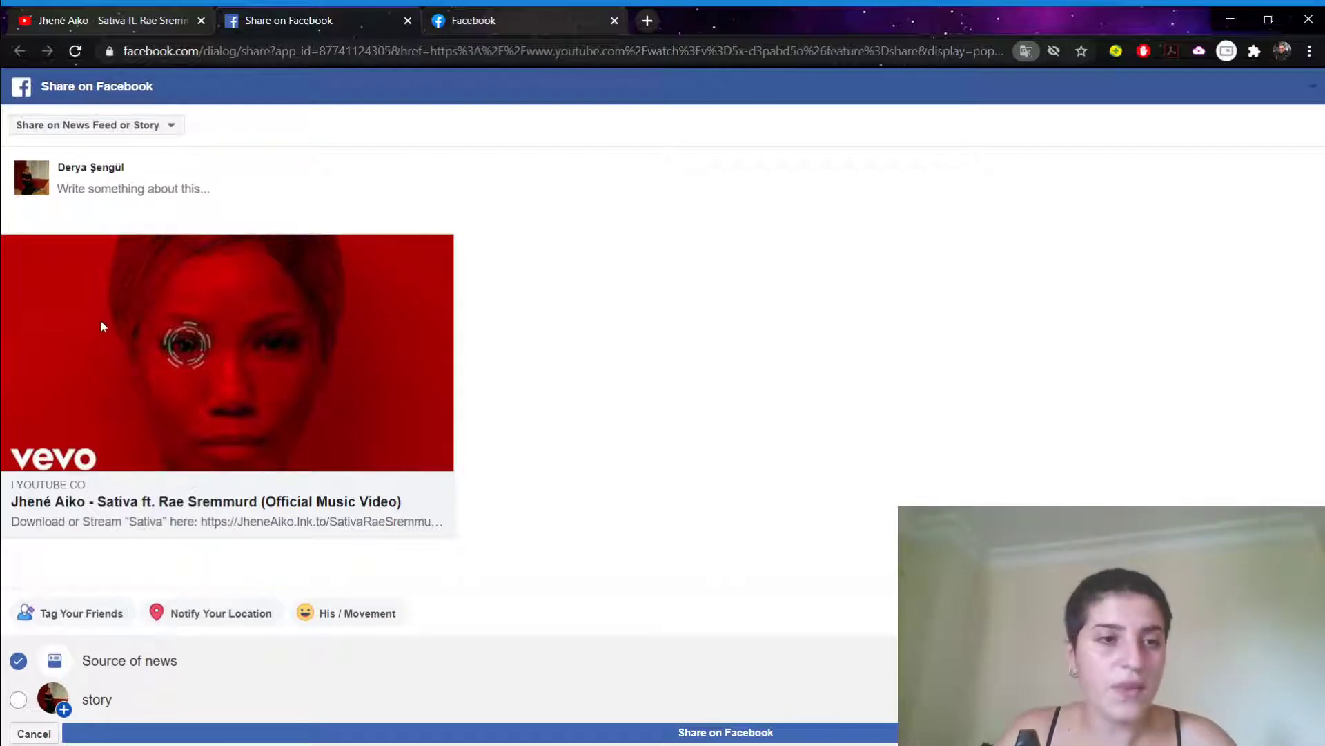
Add the feeling "düşünceli" (thoughtful) to the Facebook post.
click(115, 189)
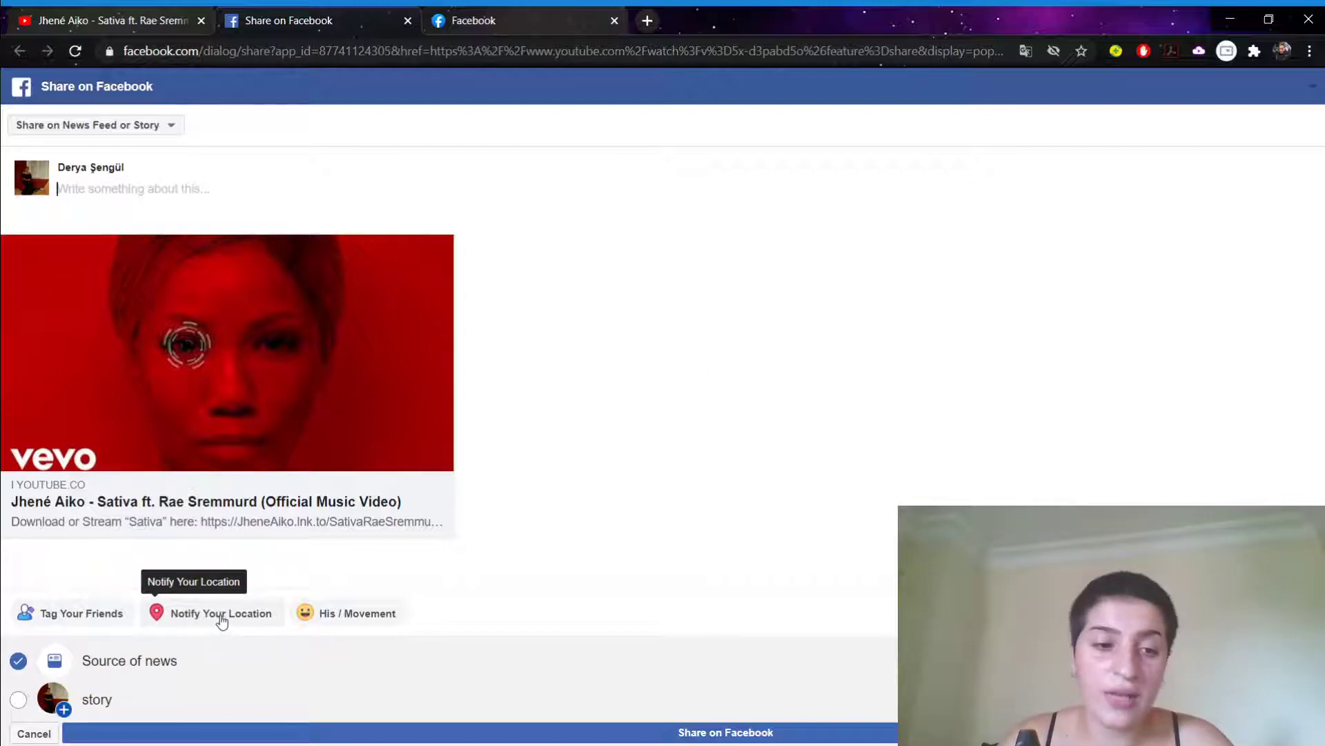
click(356, 614)
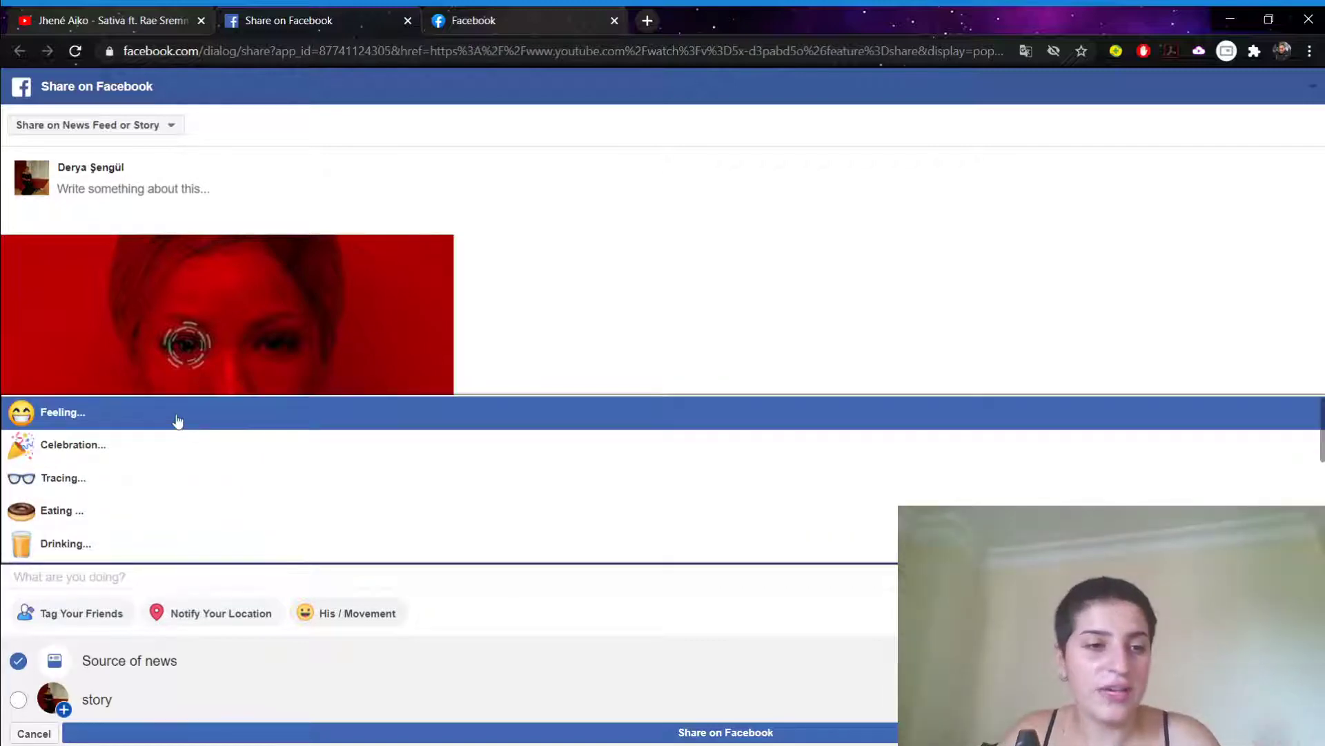
click(142, 417)
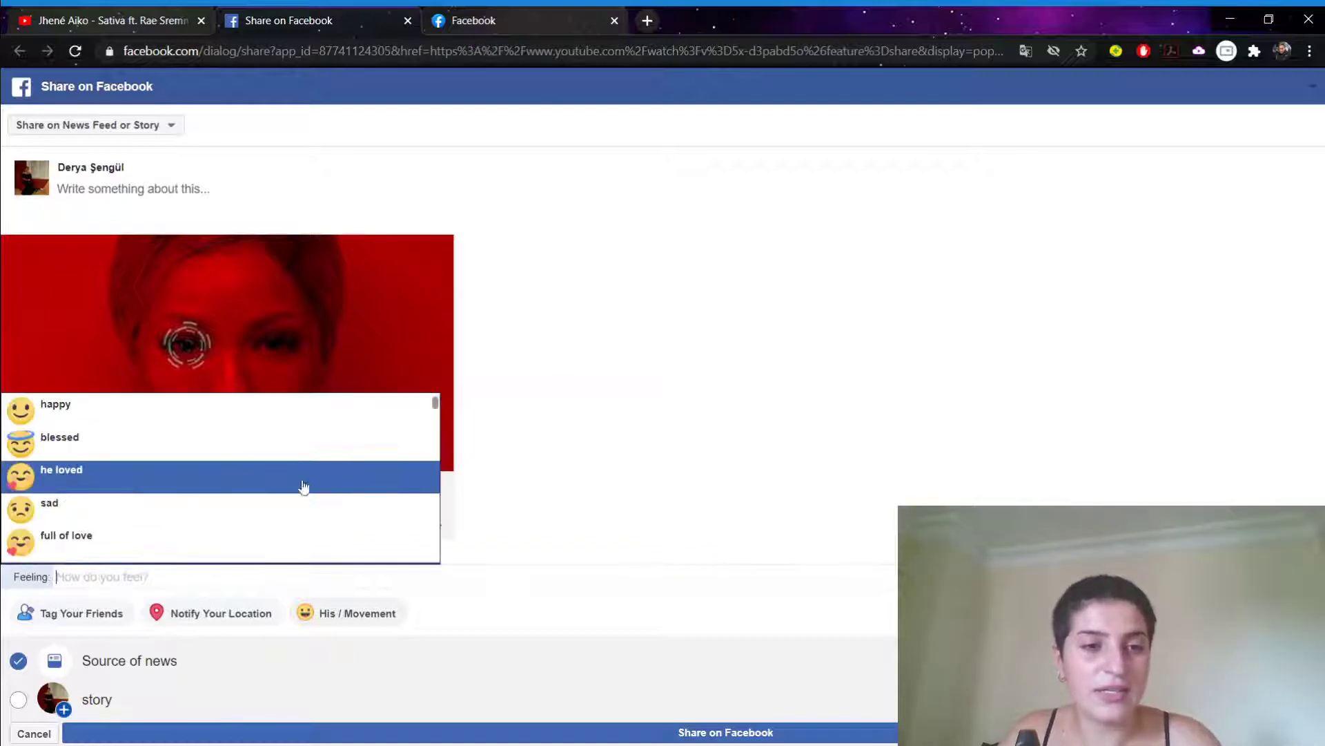
scroll(172, 523, down, 3)
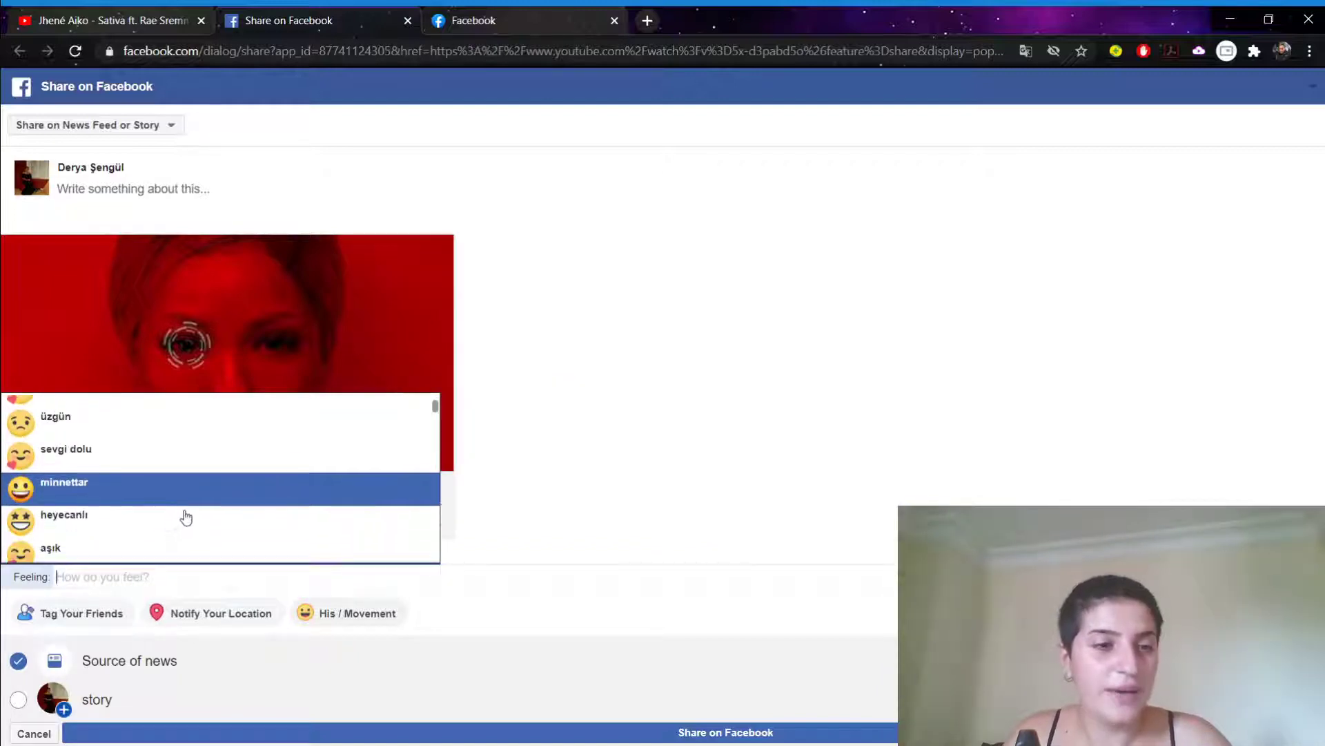
scroll(187, 516, down, 3)
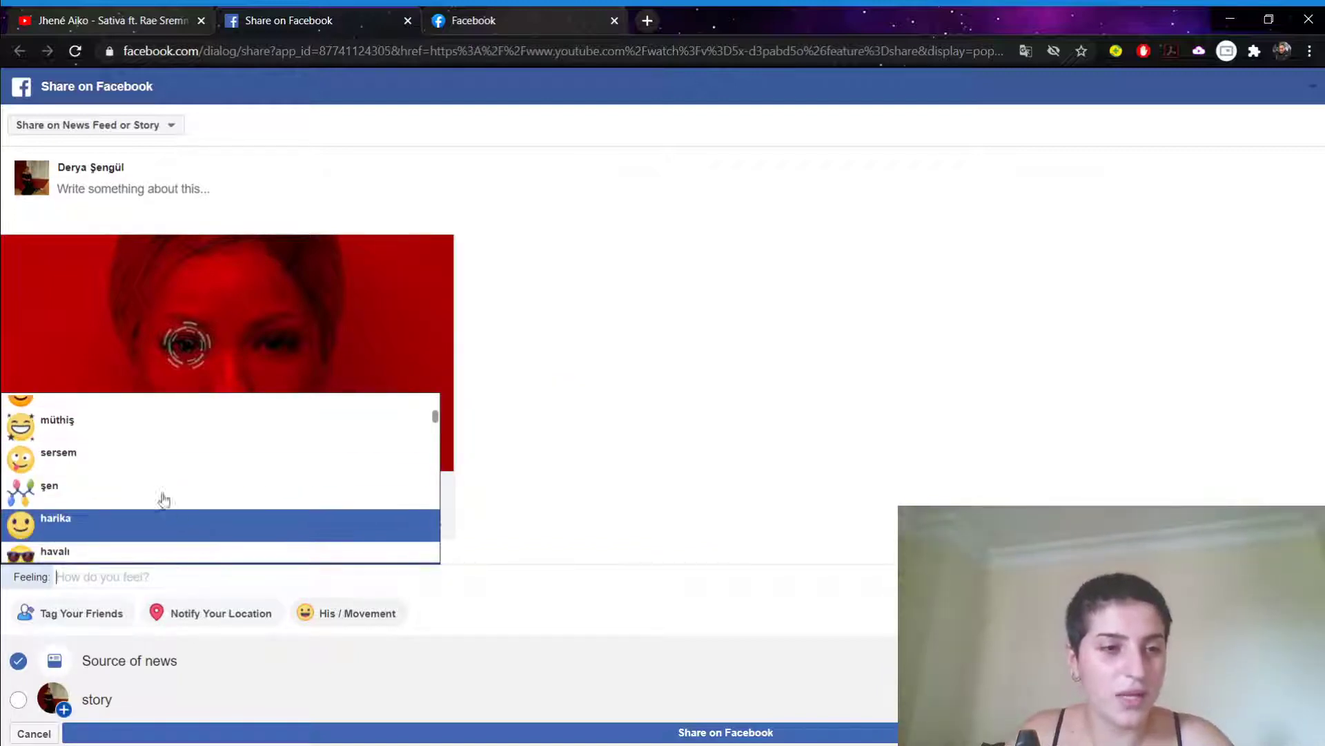
scroll(129, 480, down, 5)
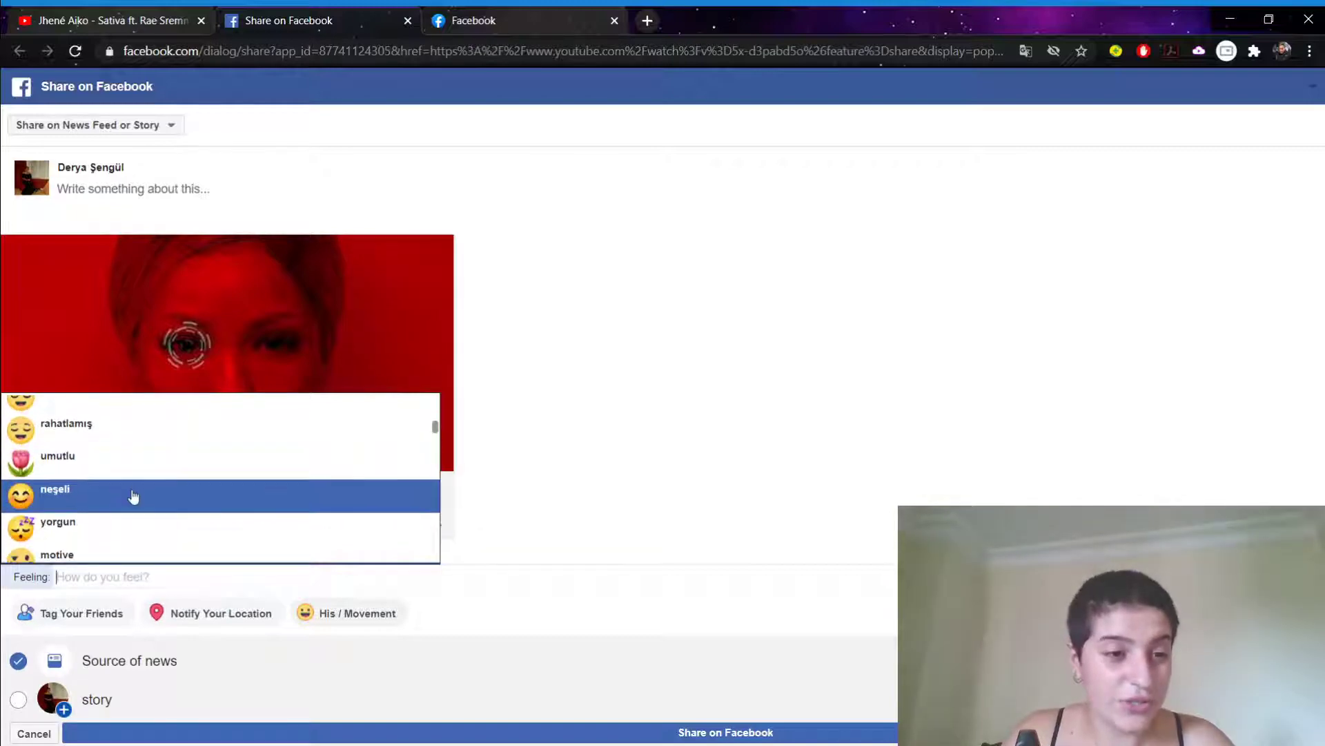
scroll(117, 535, down, 3)
scroll(121, 530, up, 2)
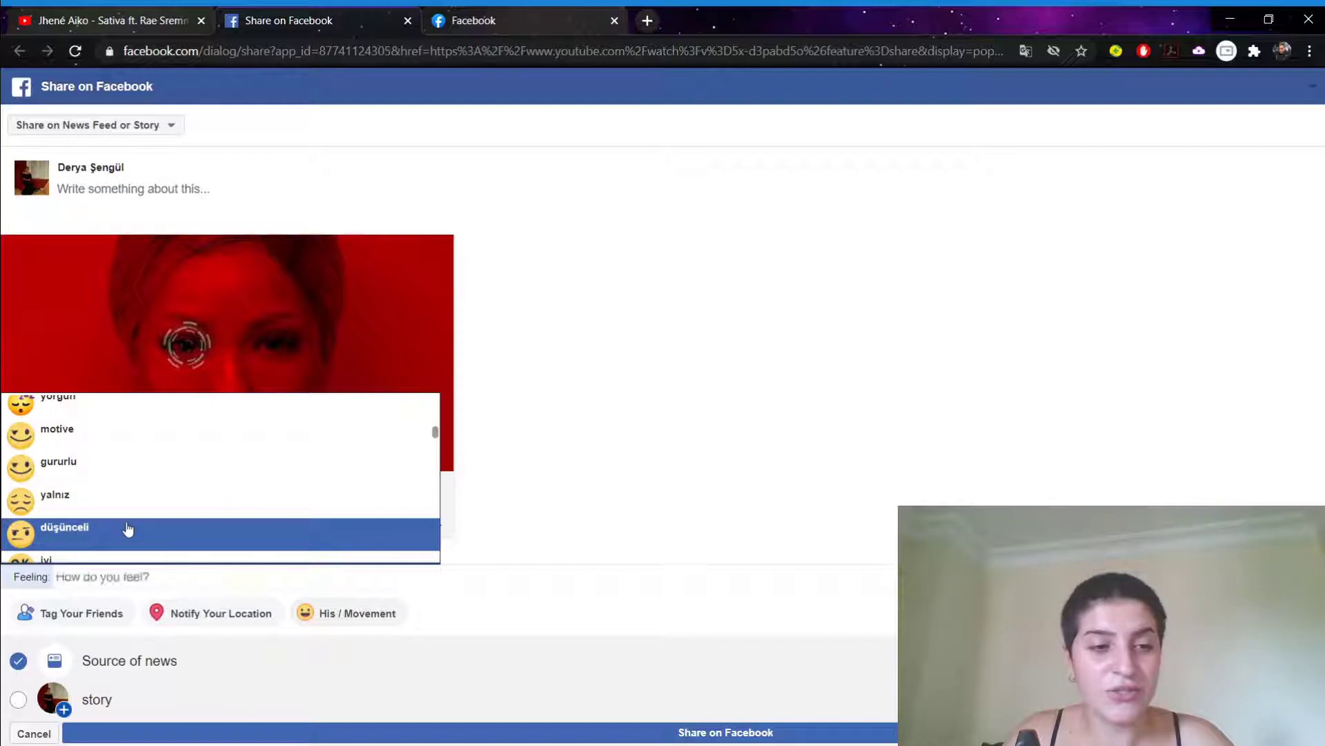
click(127, 529)
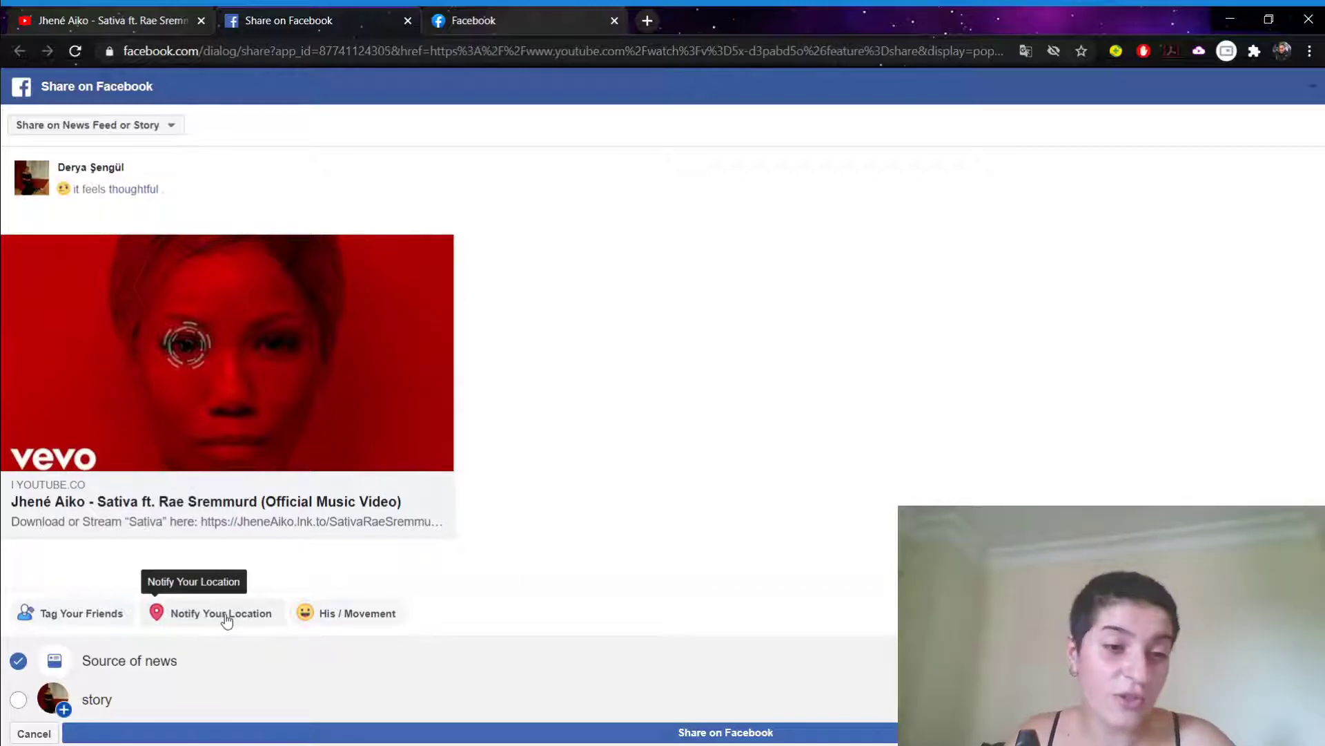
click(113, 612)
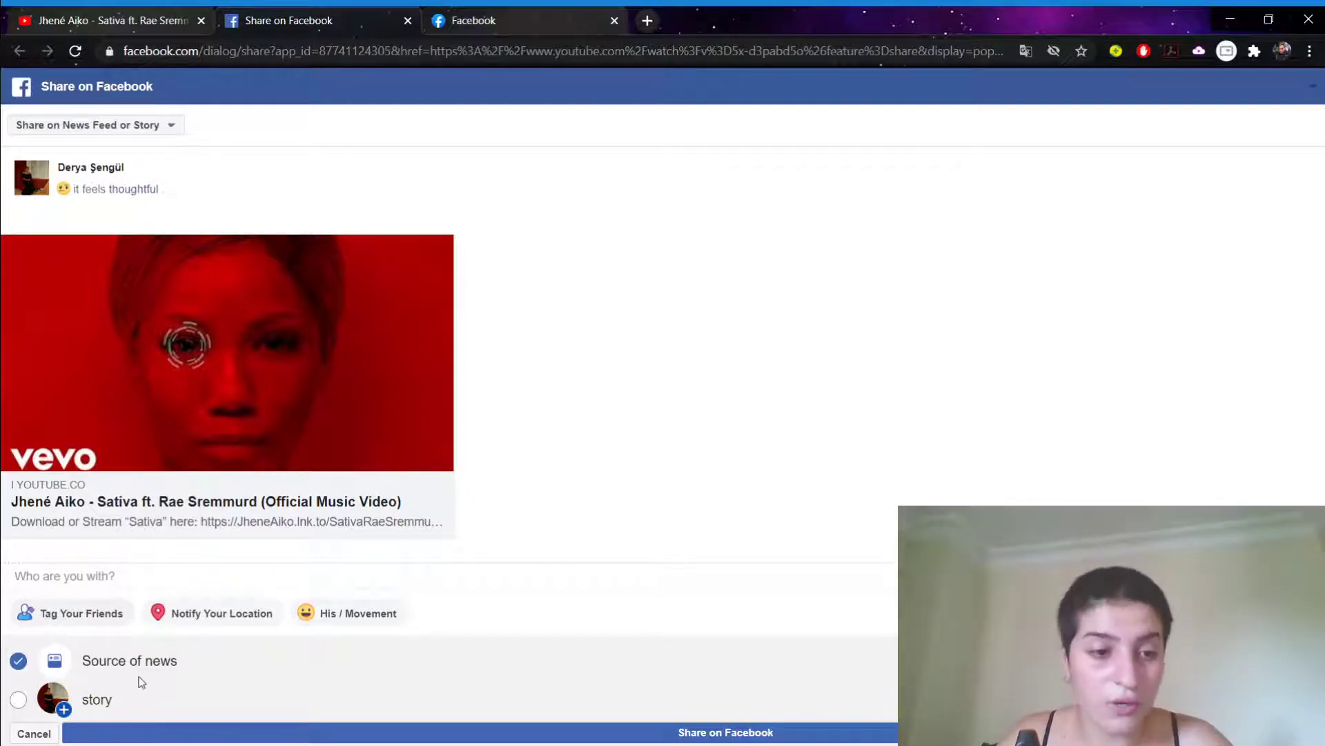
click(18, 706)
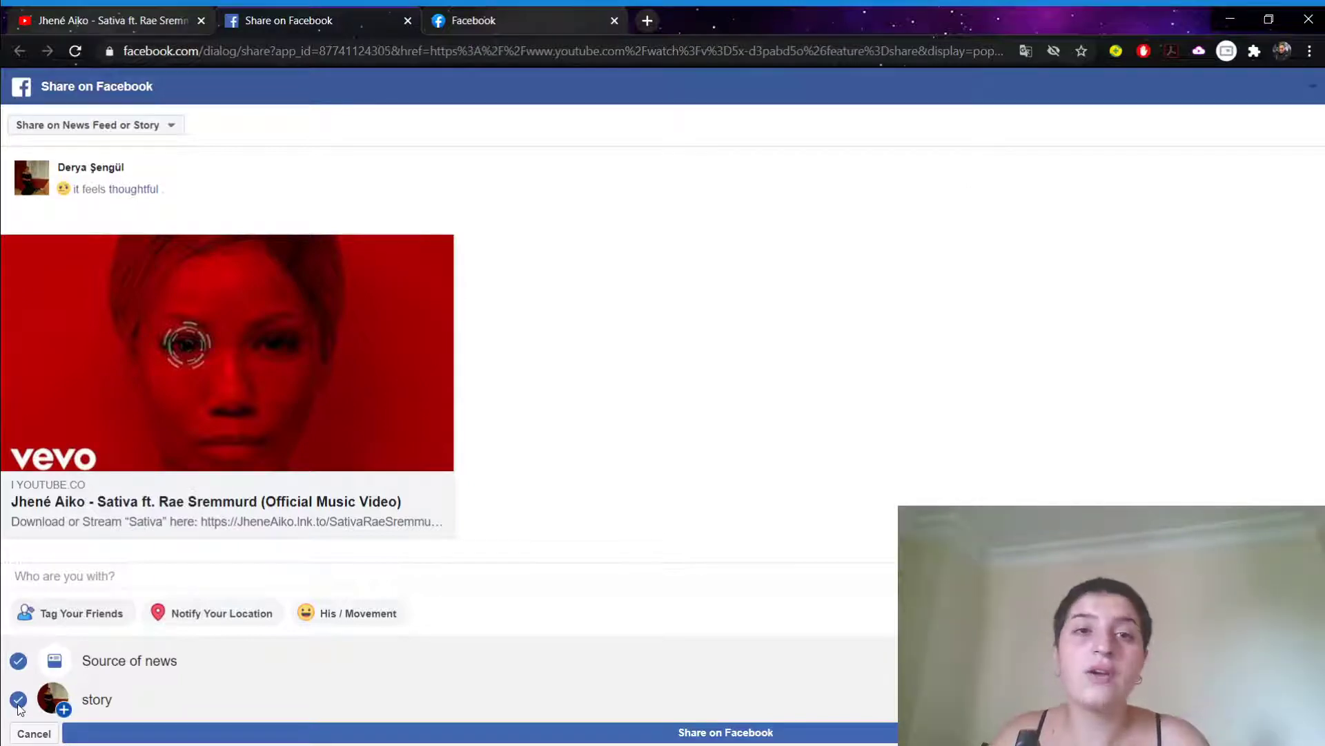
click(18, 704)
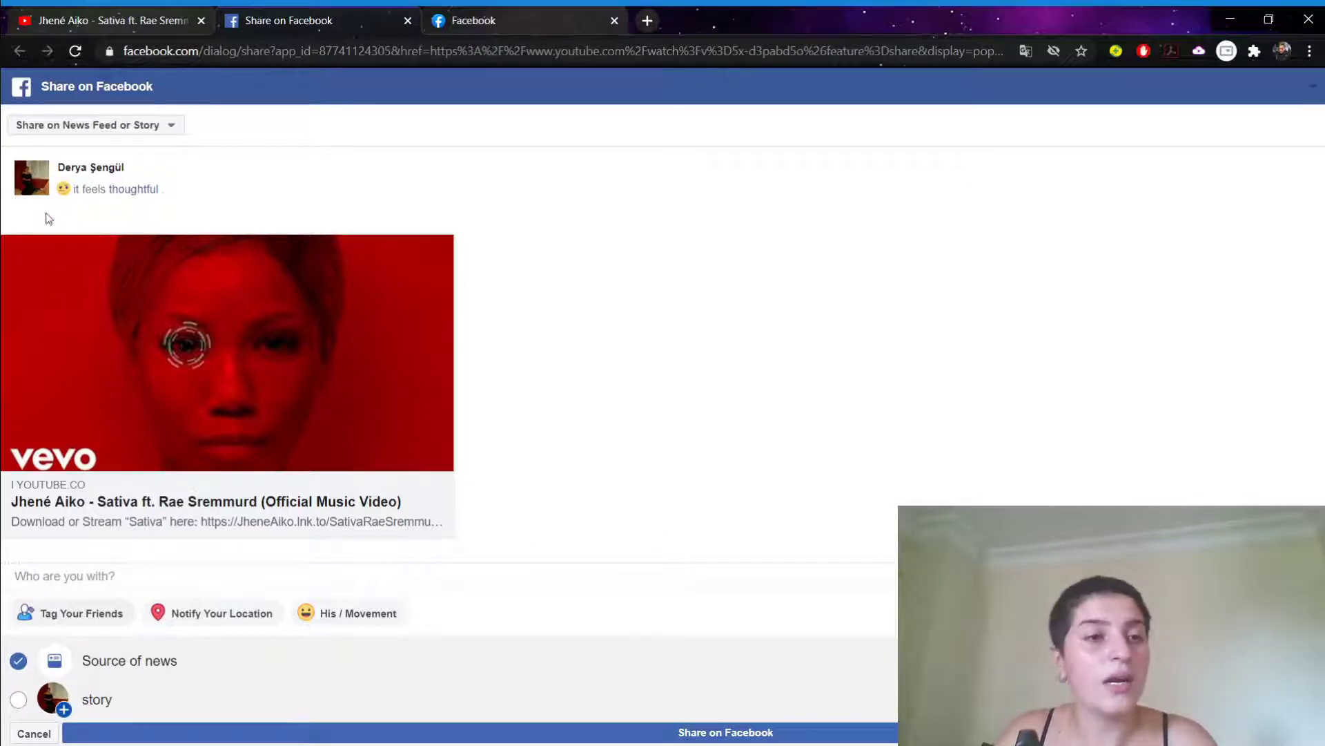
Write "????" as the post's text and include the story as a sharing destination.
click(200, 178)
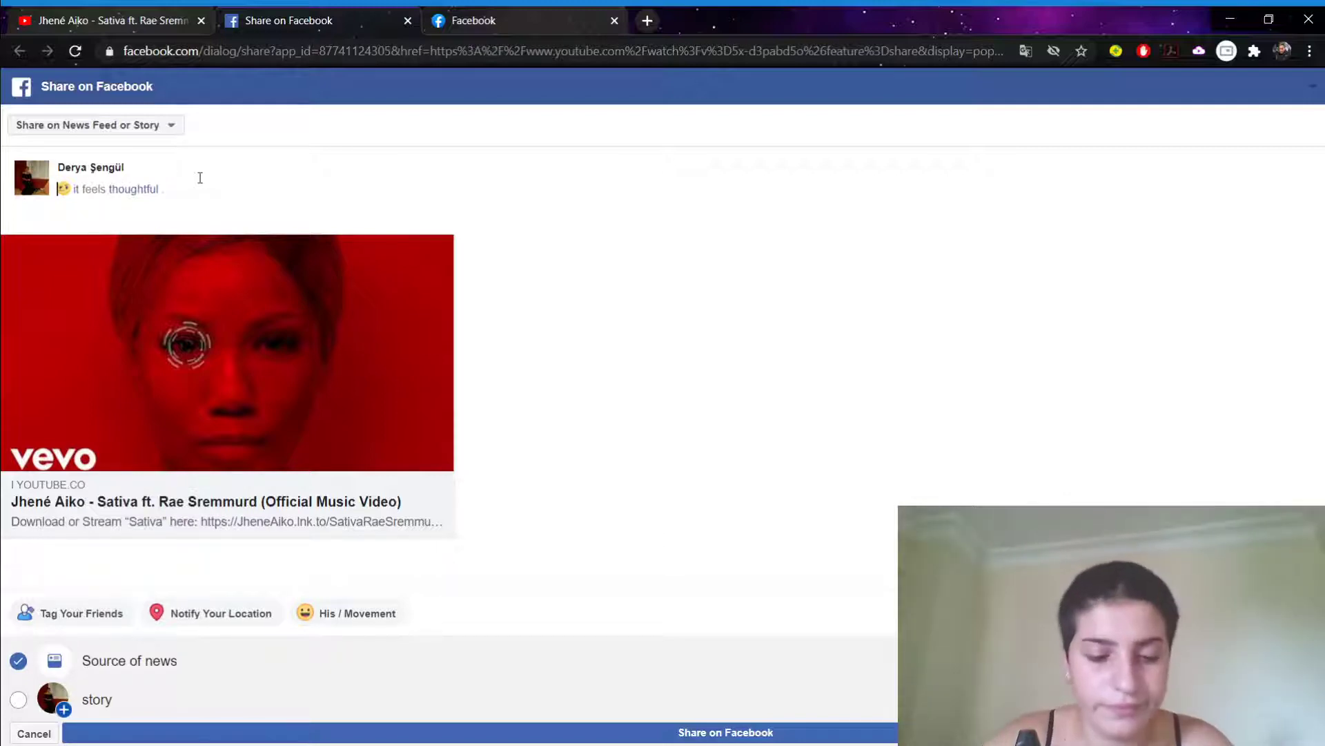
text(????)
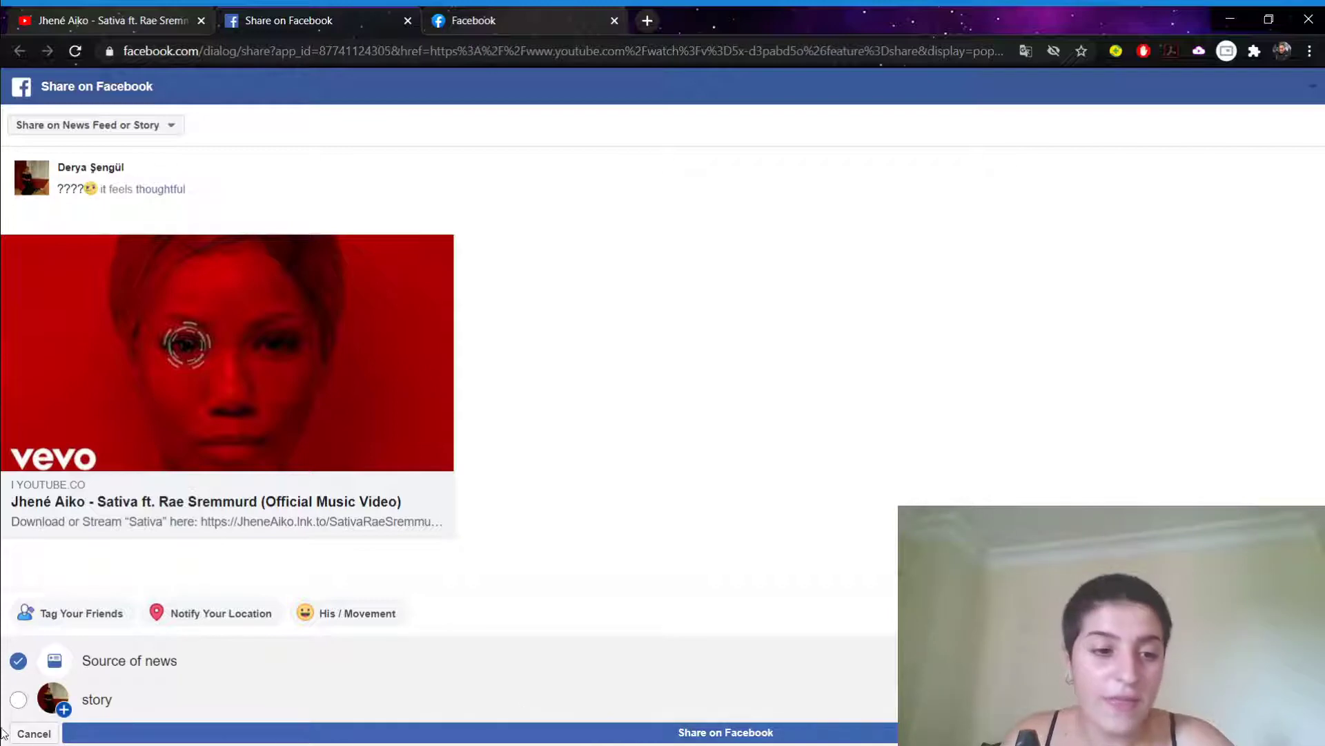
click(19, 699)
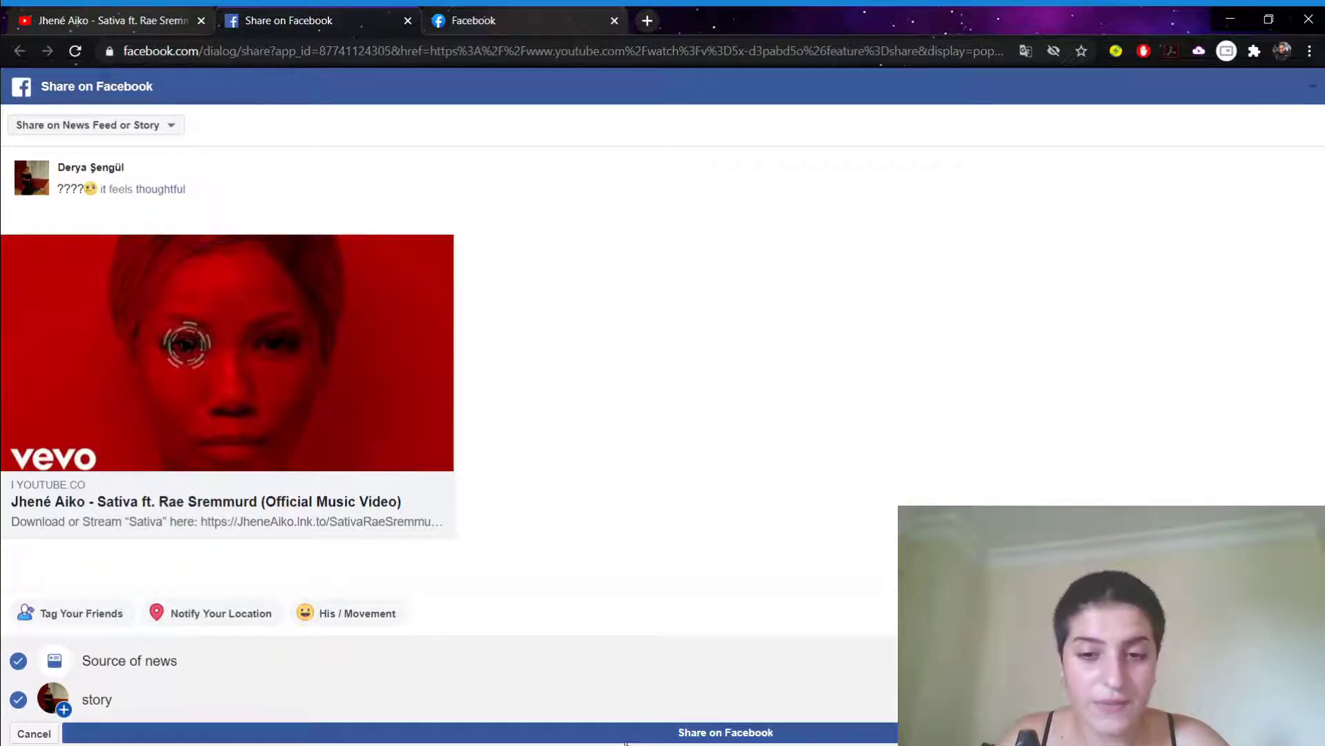
Choose "Open to everyone" as the news feed audience and publish the post on Facebook.
click(1281, 661)
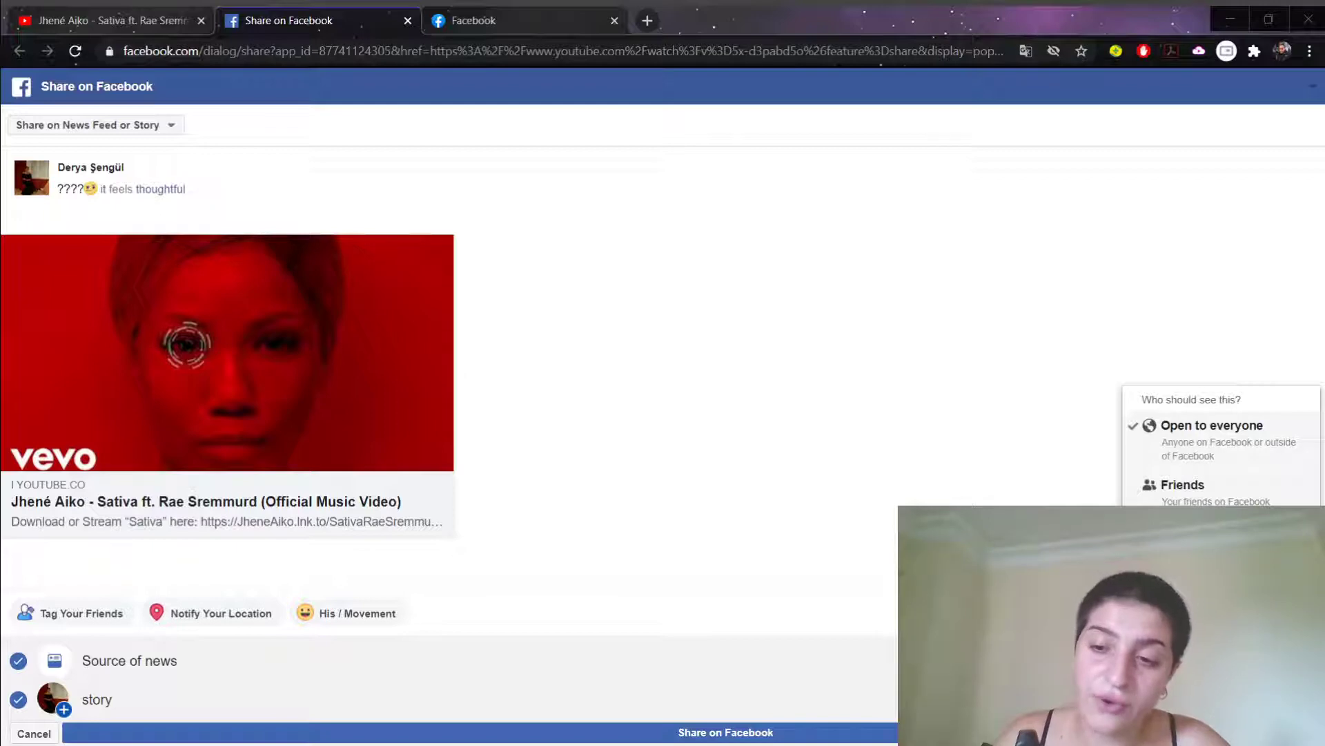
click(1212, 439)
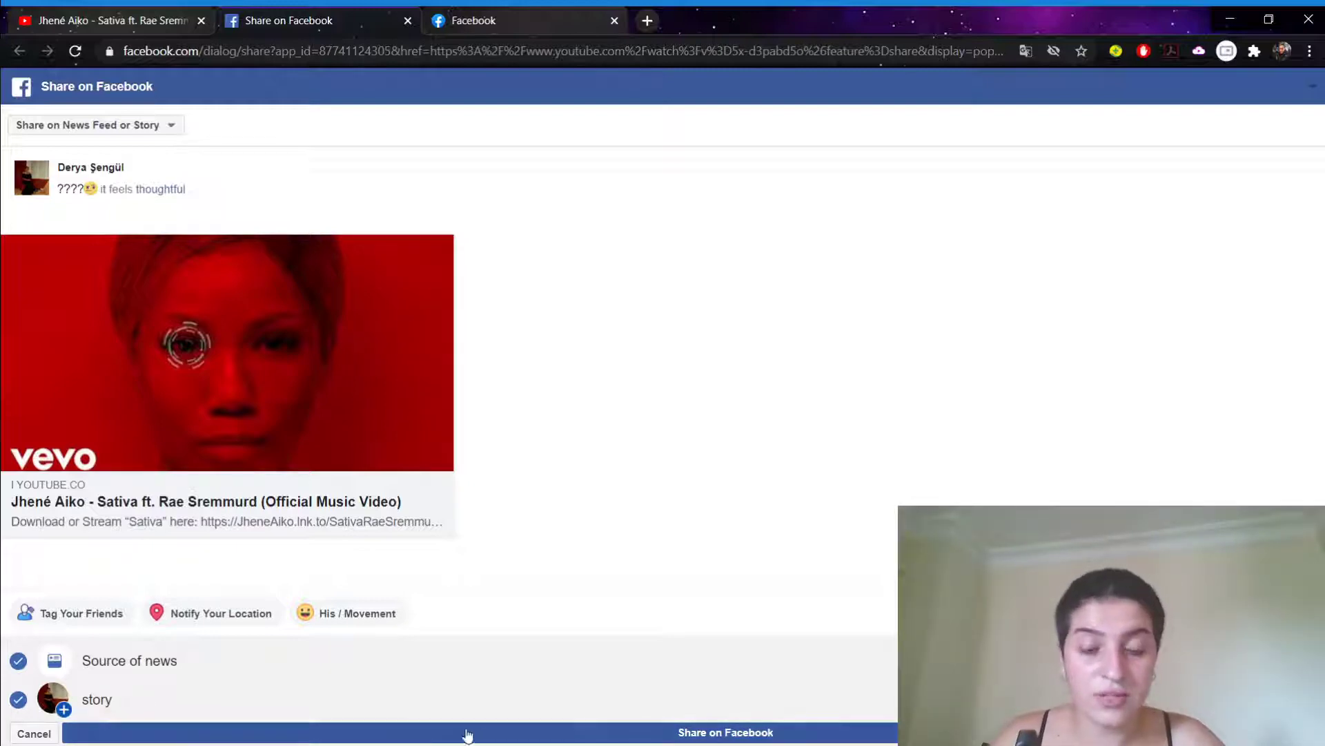
click(593, 735)
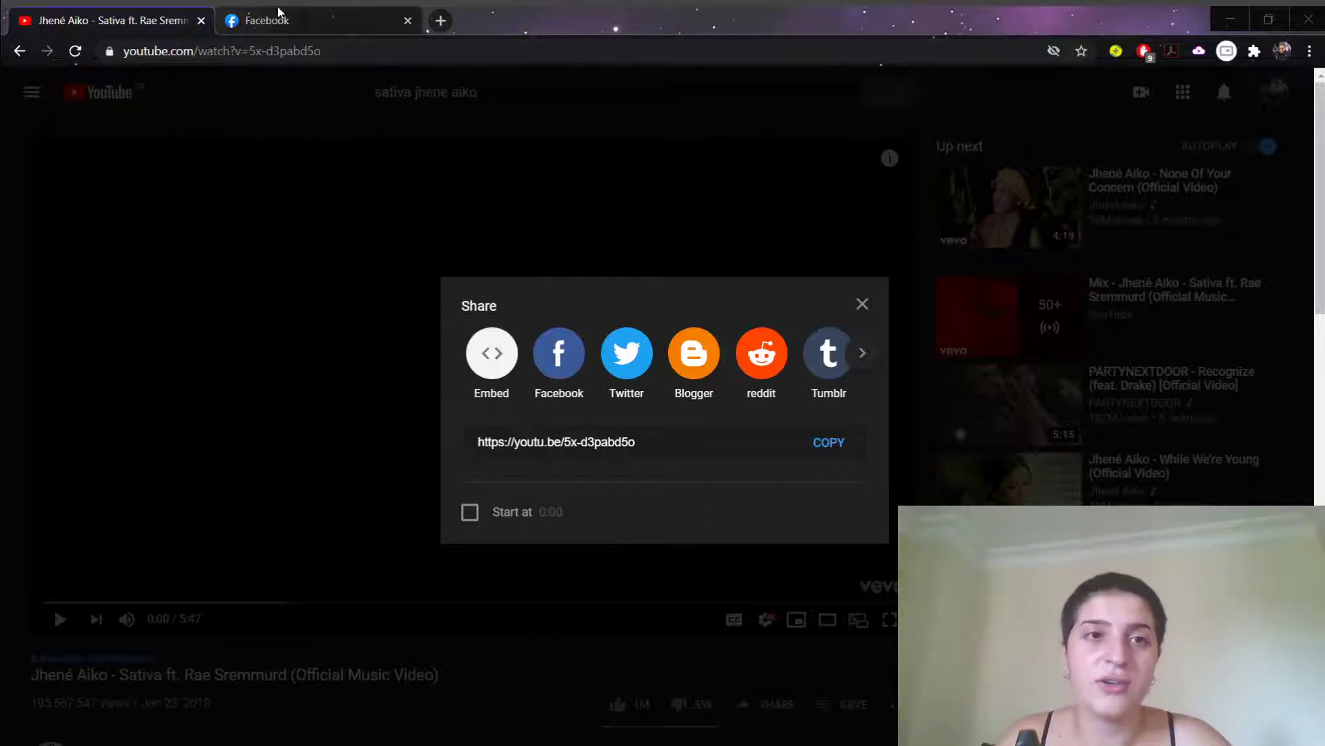
Switch to the open Facebook page, go to the account's own profile and examine the shared video post.
click(286, 24)
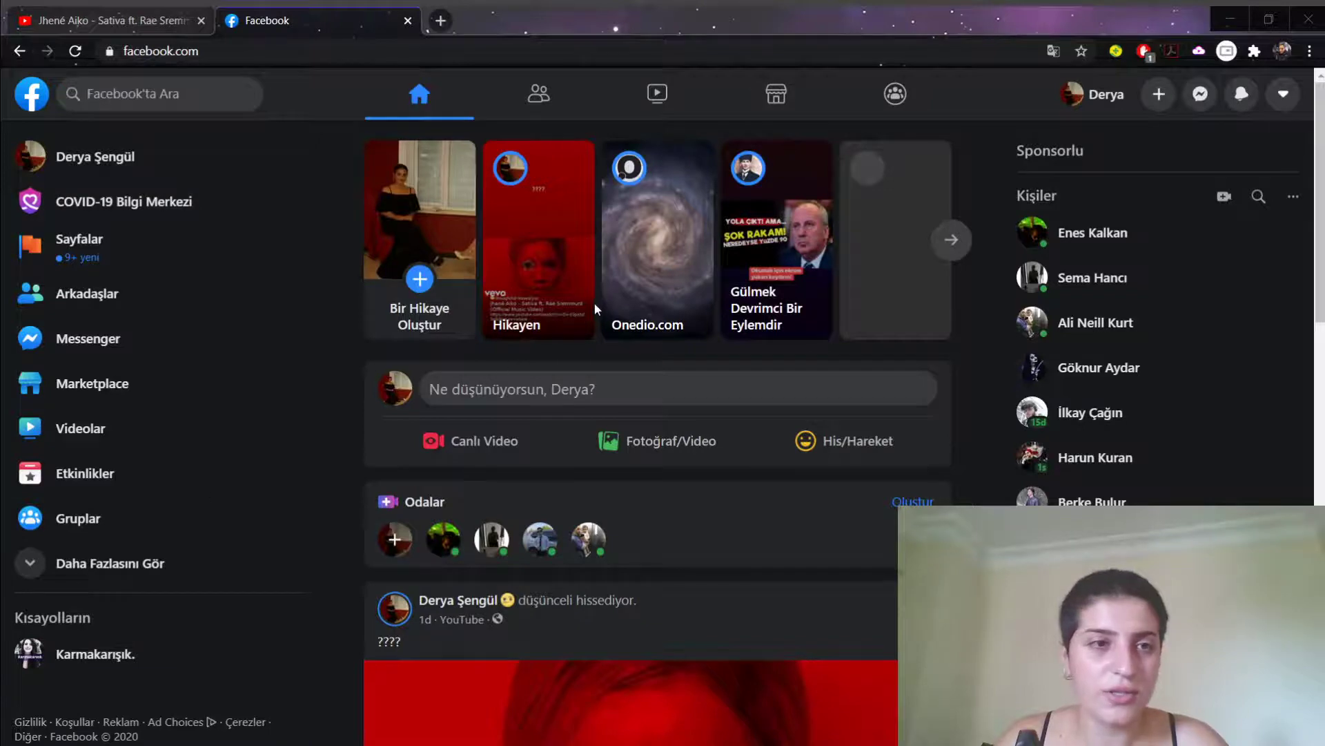
click(95, 156)
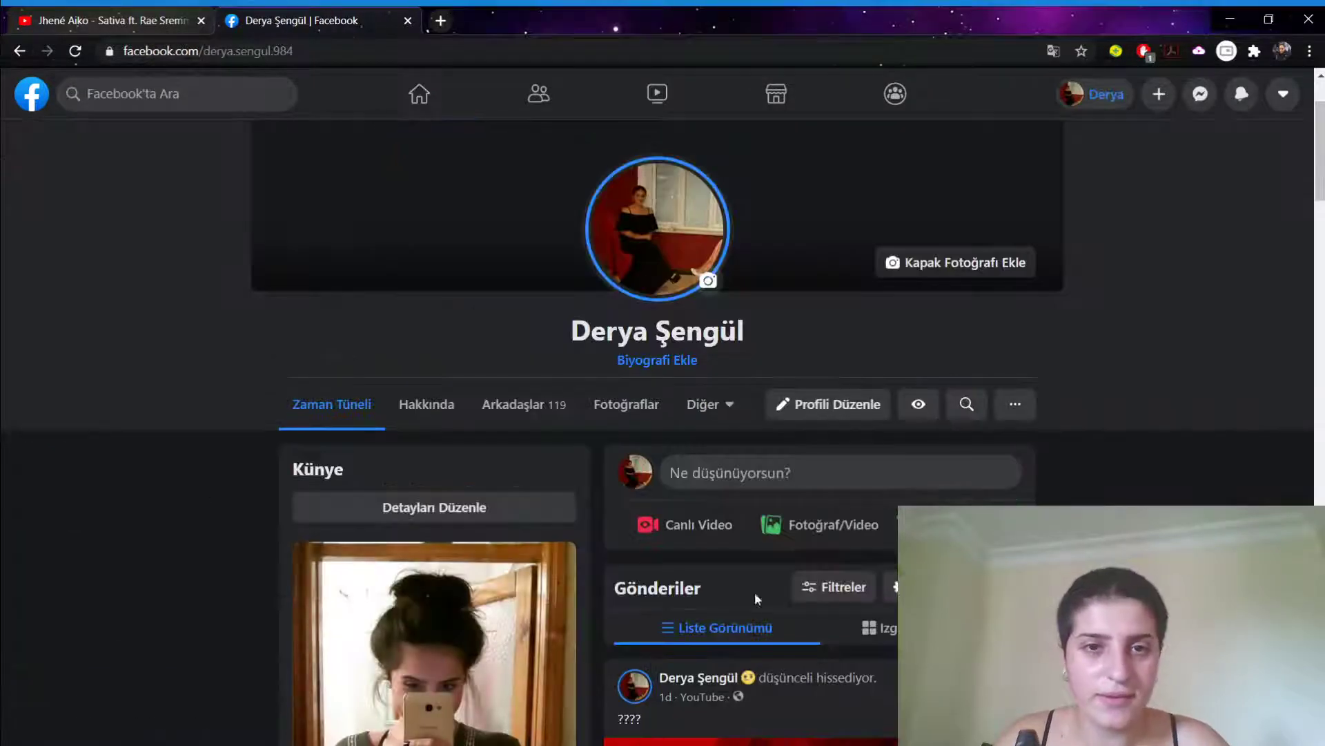
scroll(755, 591, down, 5)
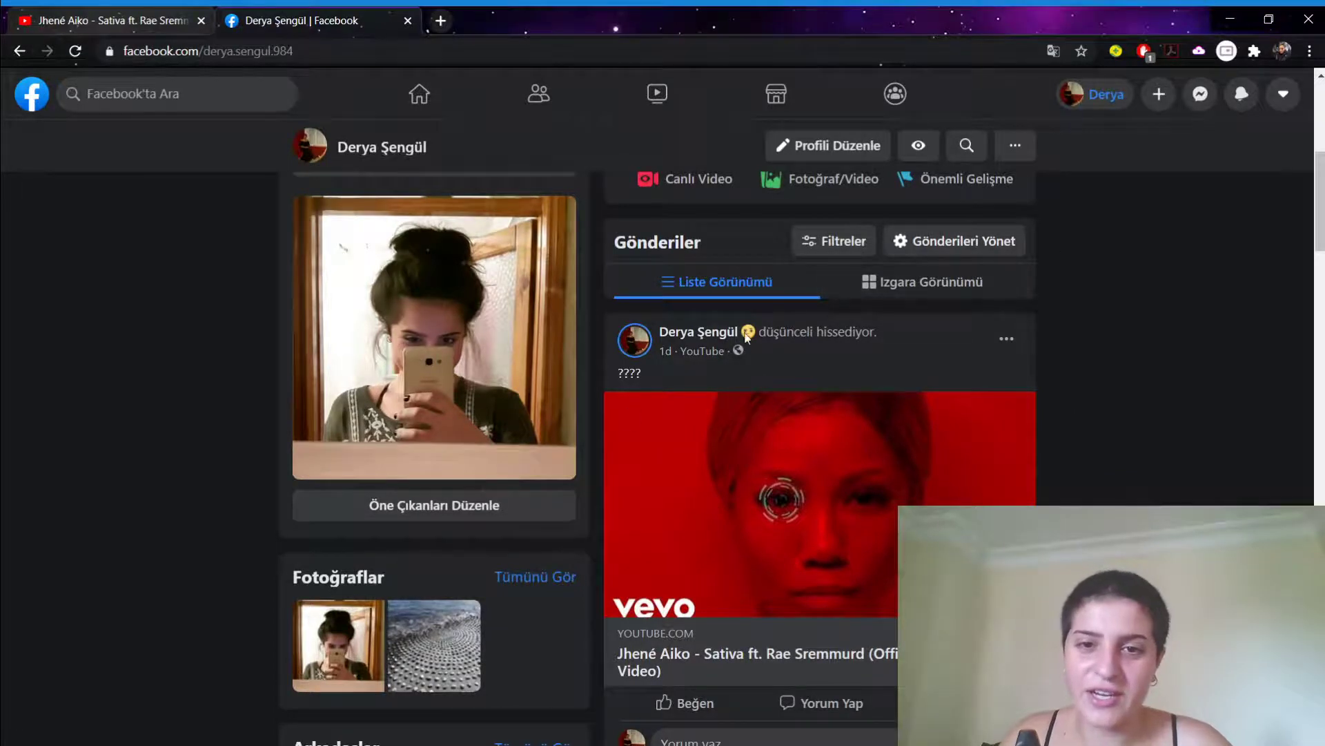
mouse_move(698, 338)
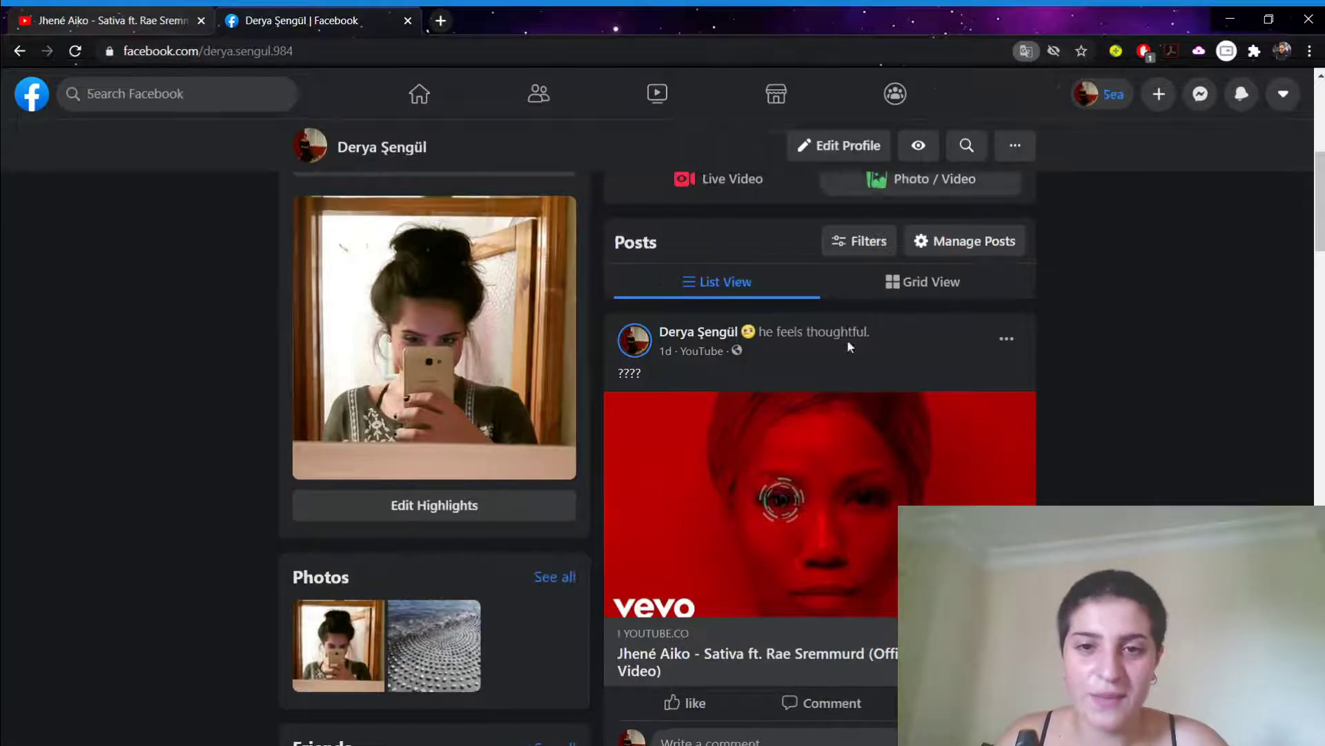
scroll(847, 338, down, 1)
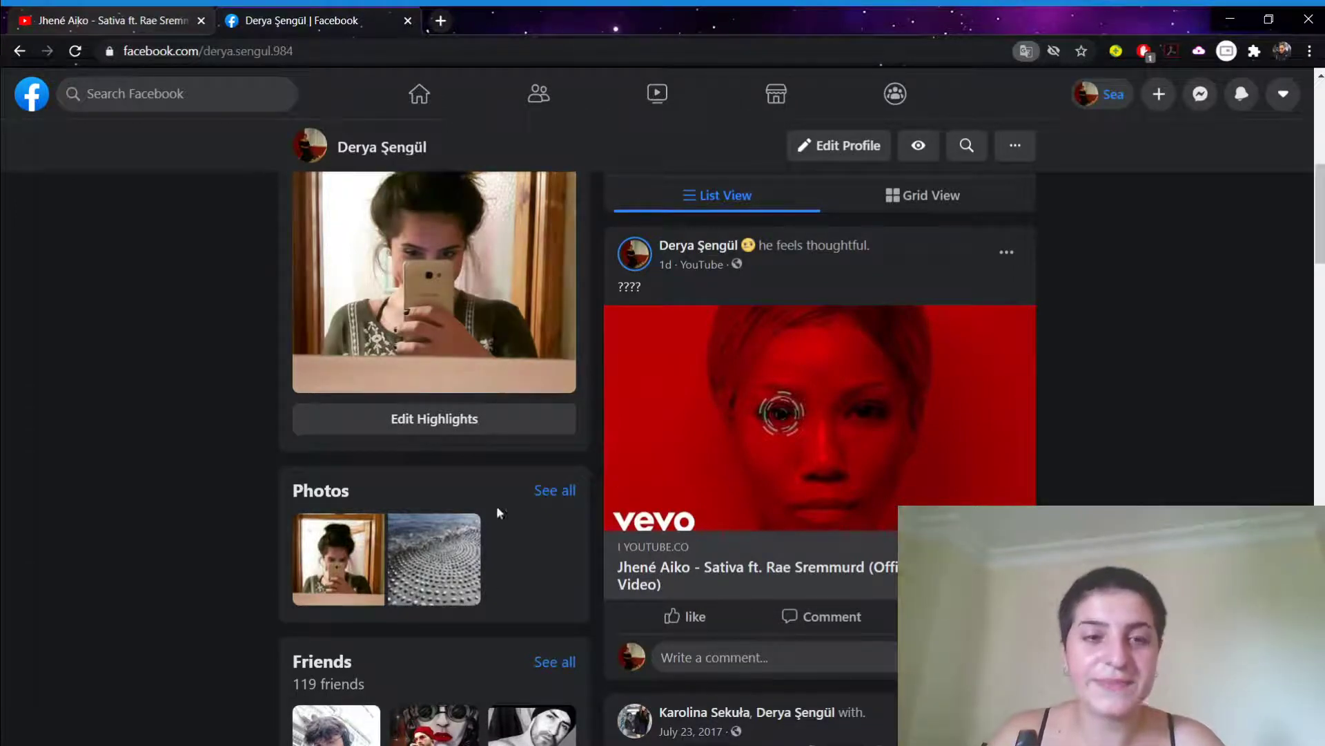
Return to the YouTube video, close its Share dialog and copy the video's web address.
click(86, 19)
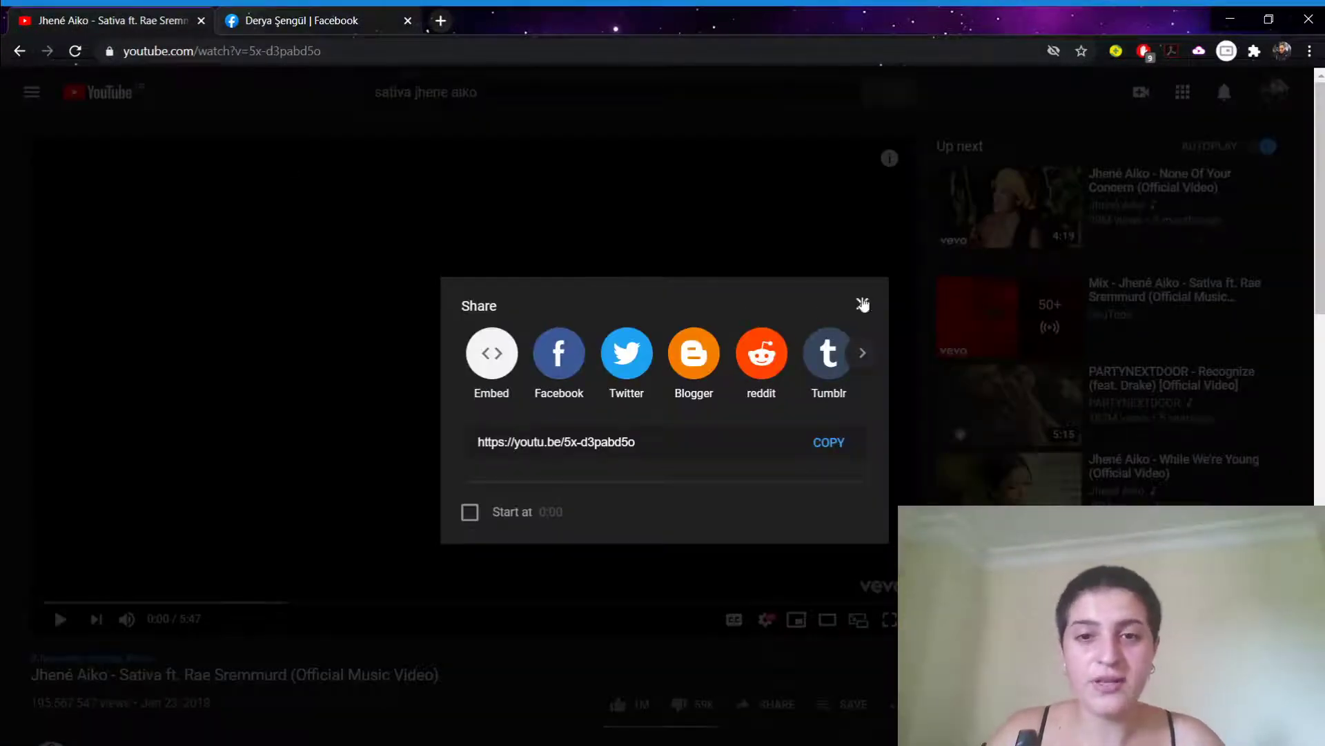
click(862, 304)
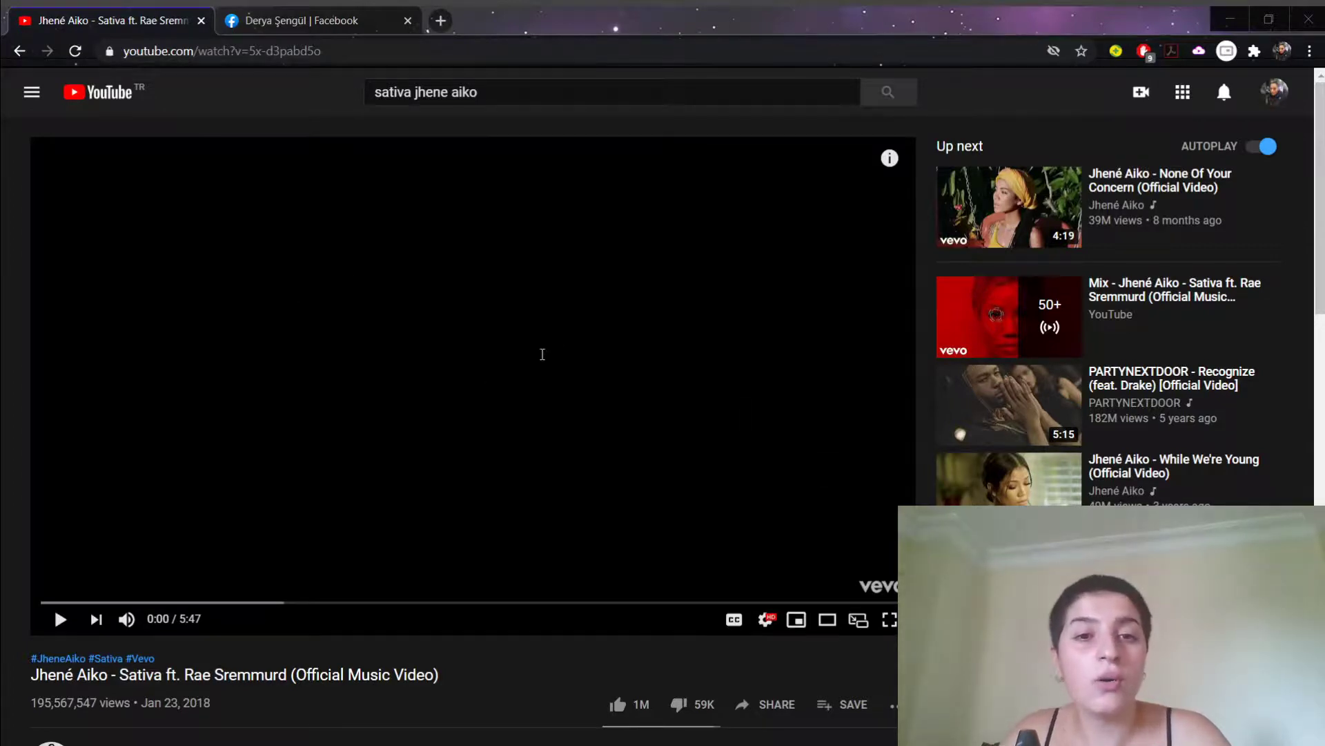
drag(338, 54, 124, 67)
key(ctrl+c)
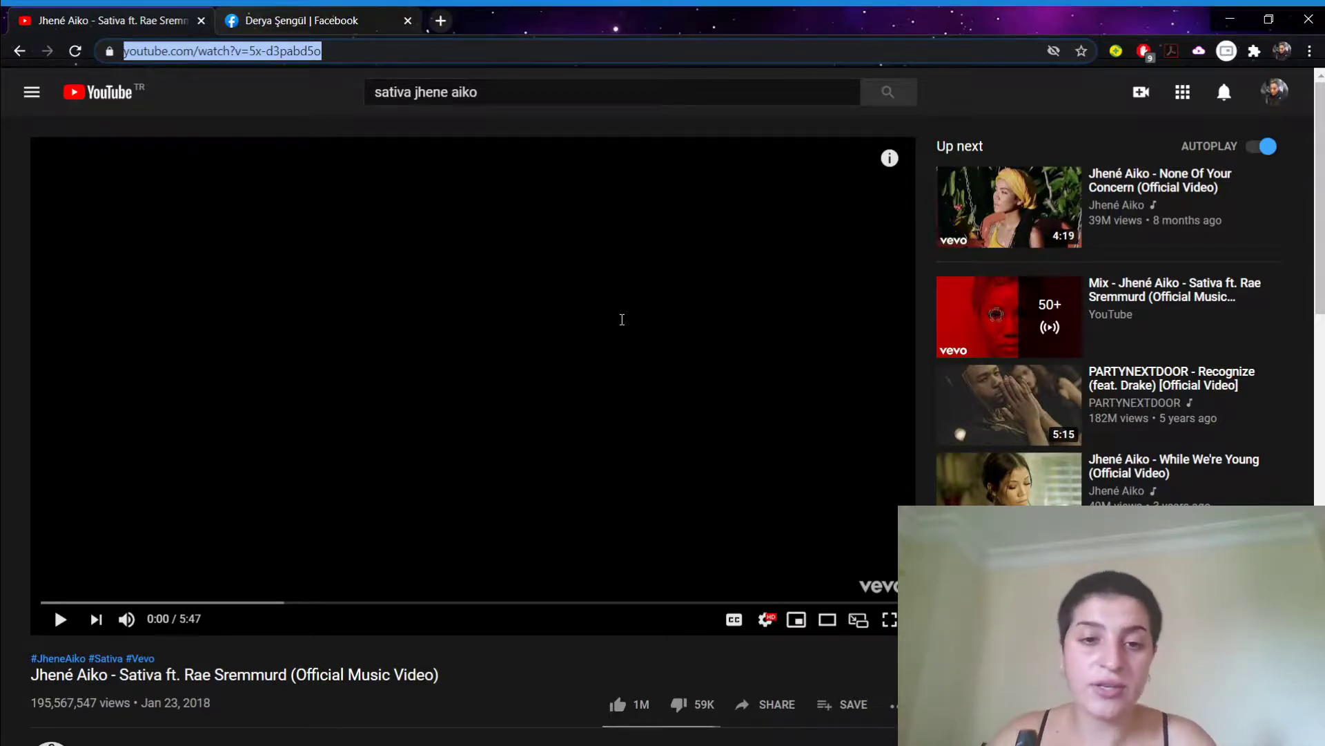
Search the web for convert2mp3 in a new browser tab and open the convert2mp3.club online video converter.
click(442, 21)
text(co)
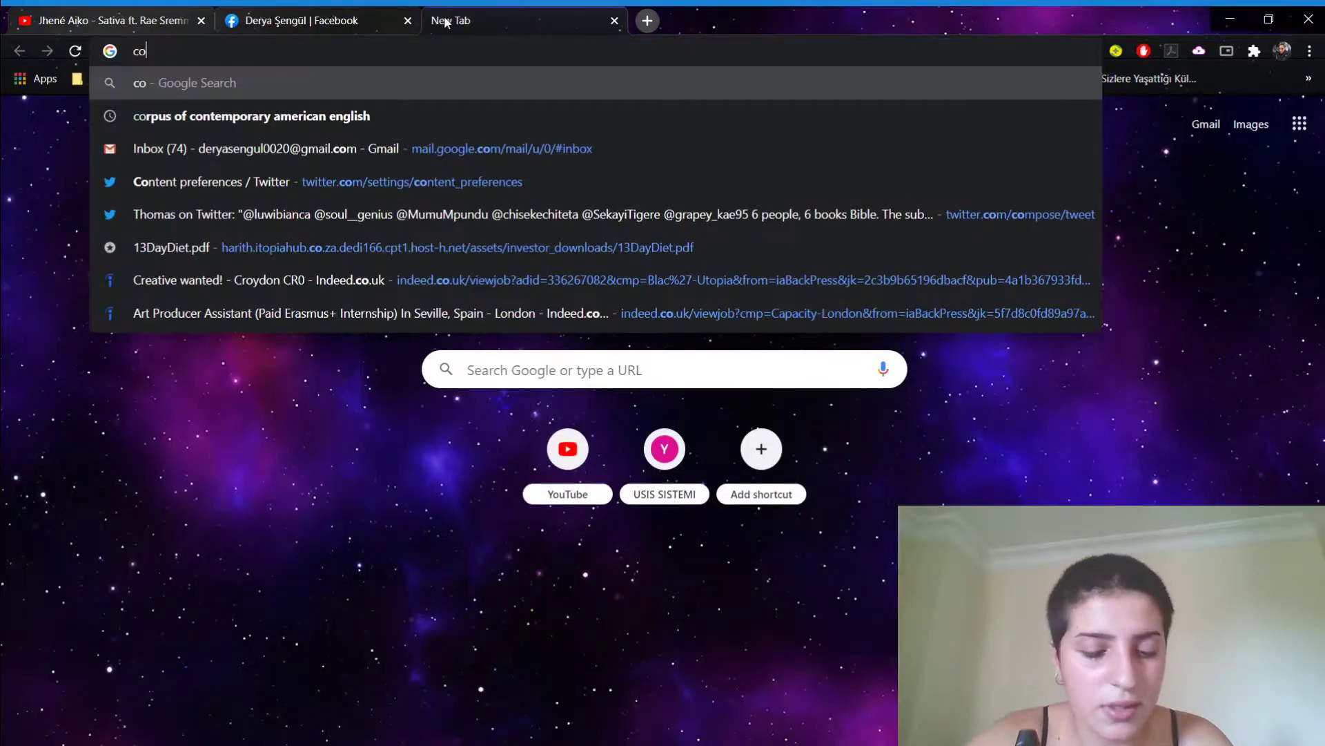
text(nvert)
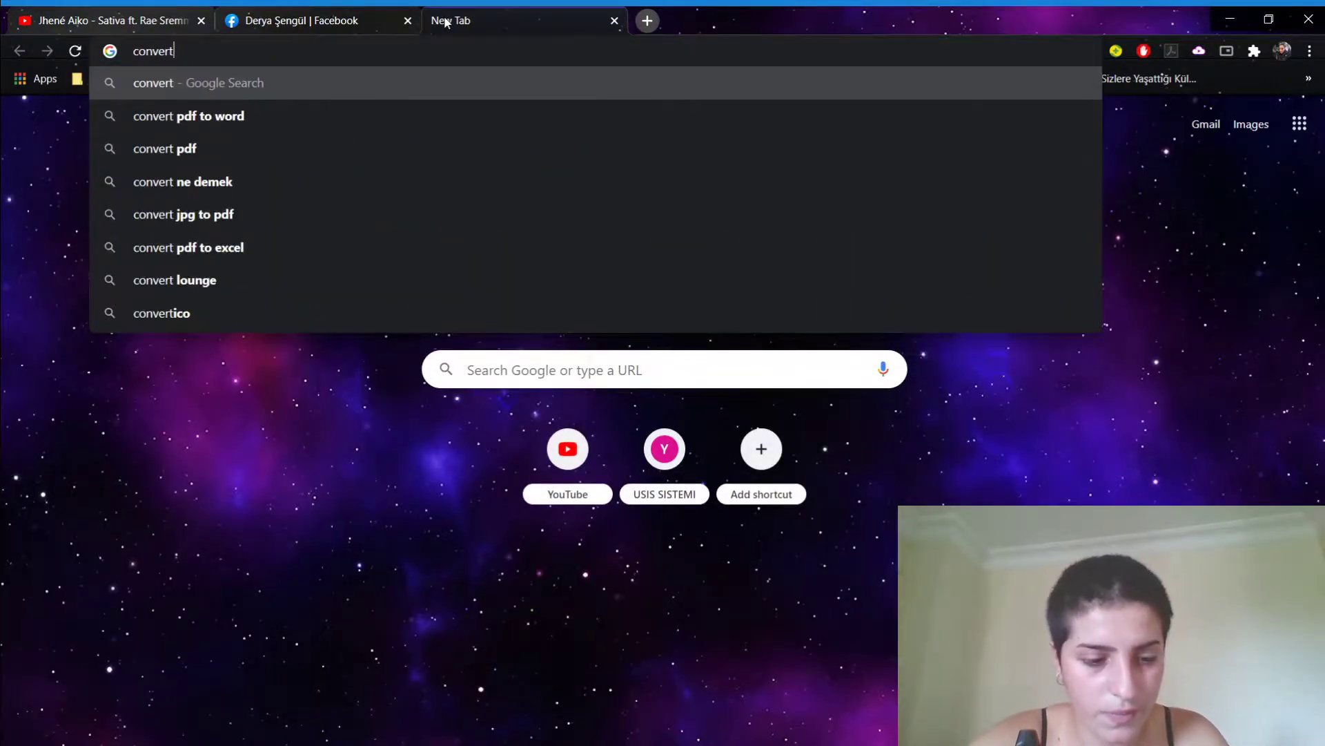
text(2m)
key(Down)
key(Down)
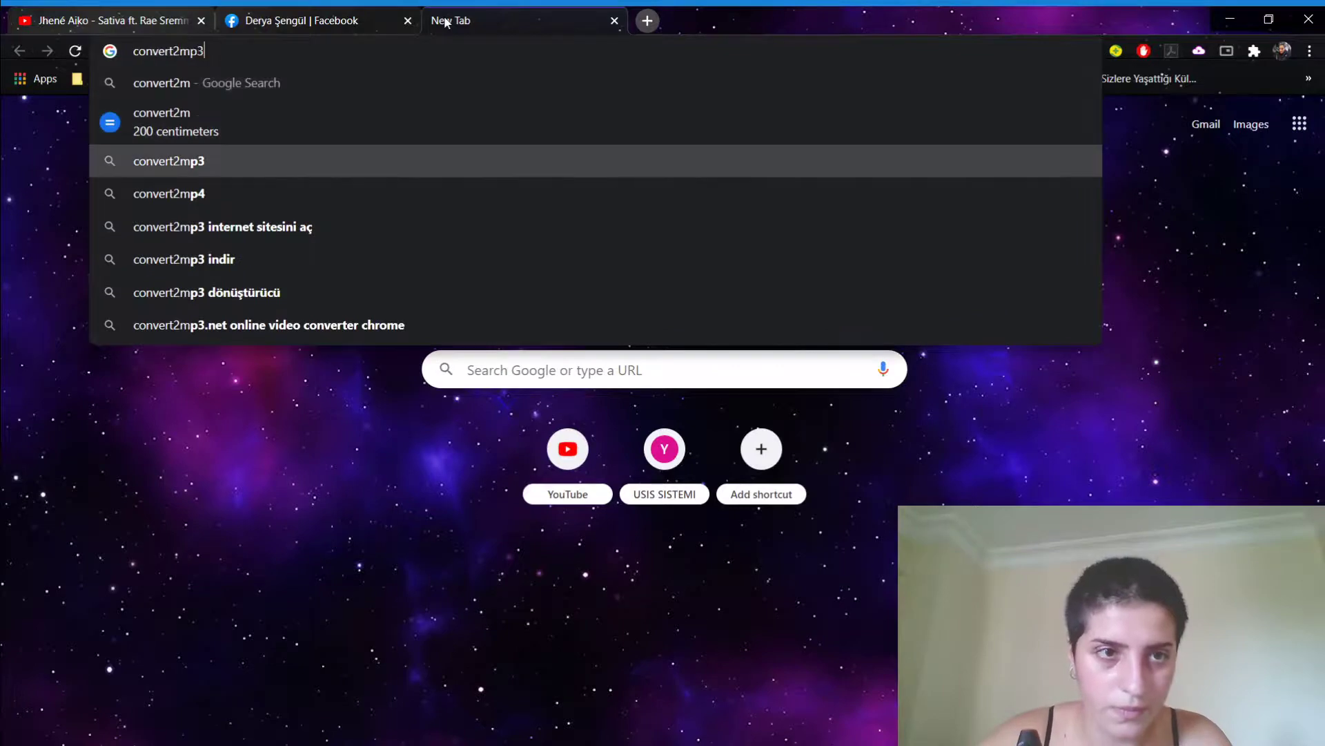
key(Return)
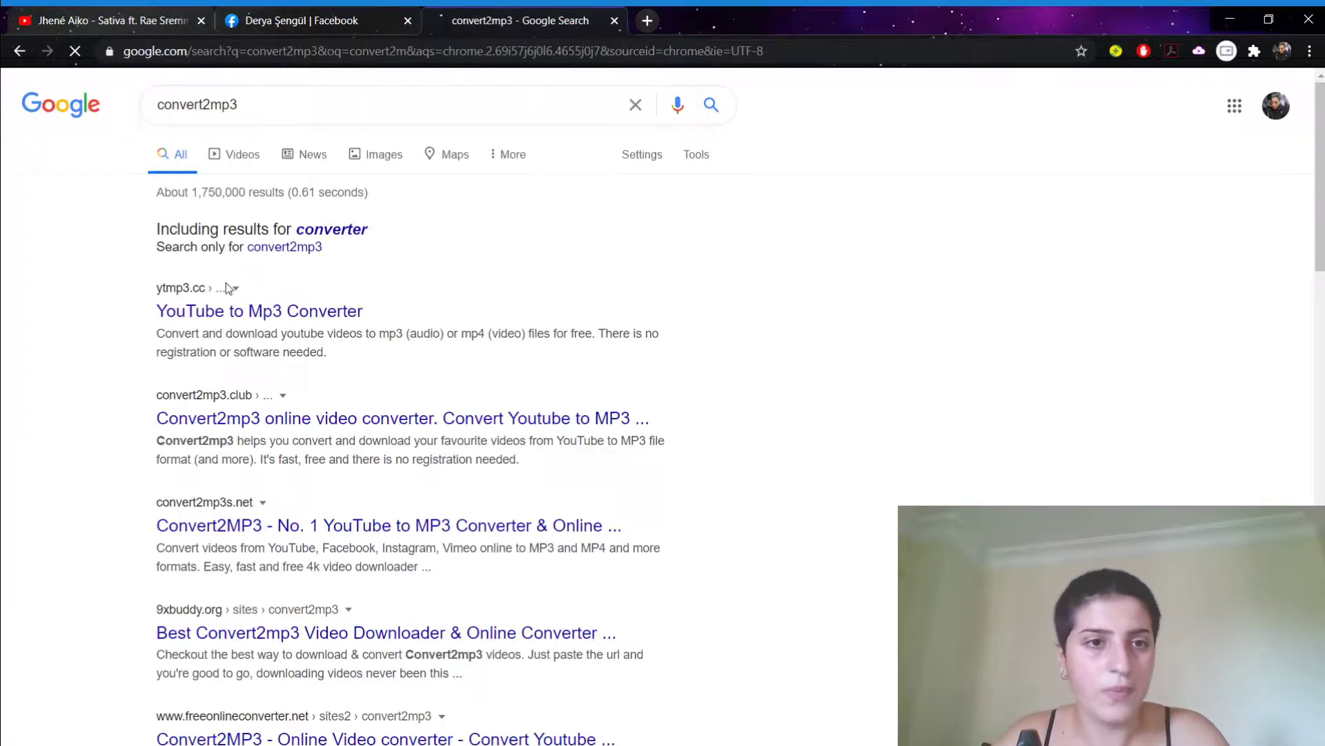
click(235, 312)
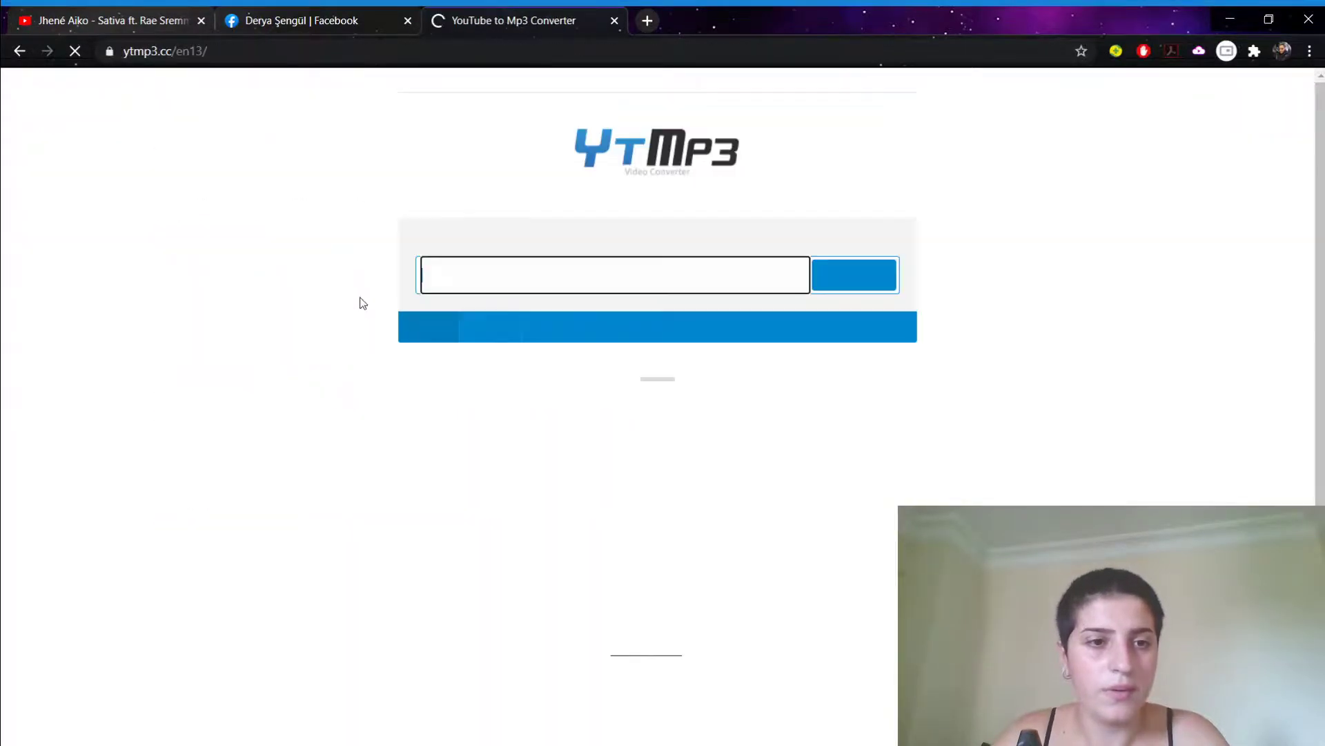
click(20, 51)
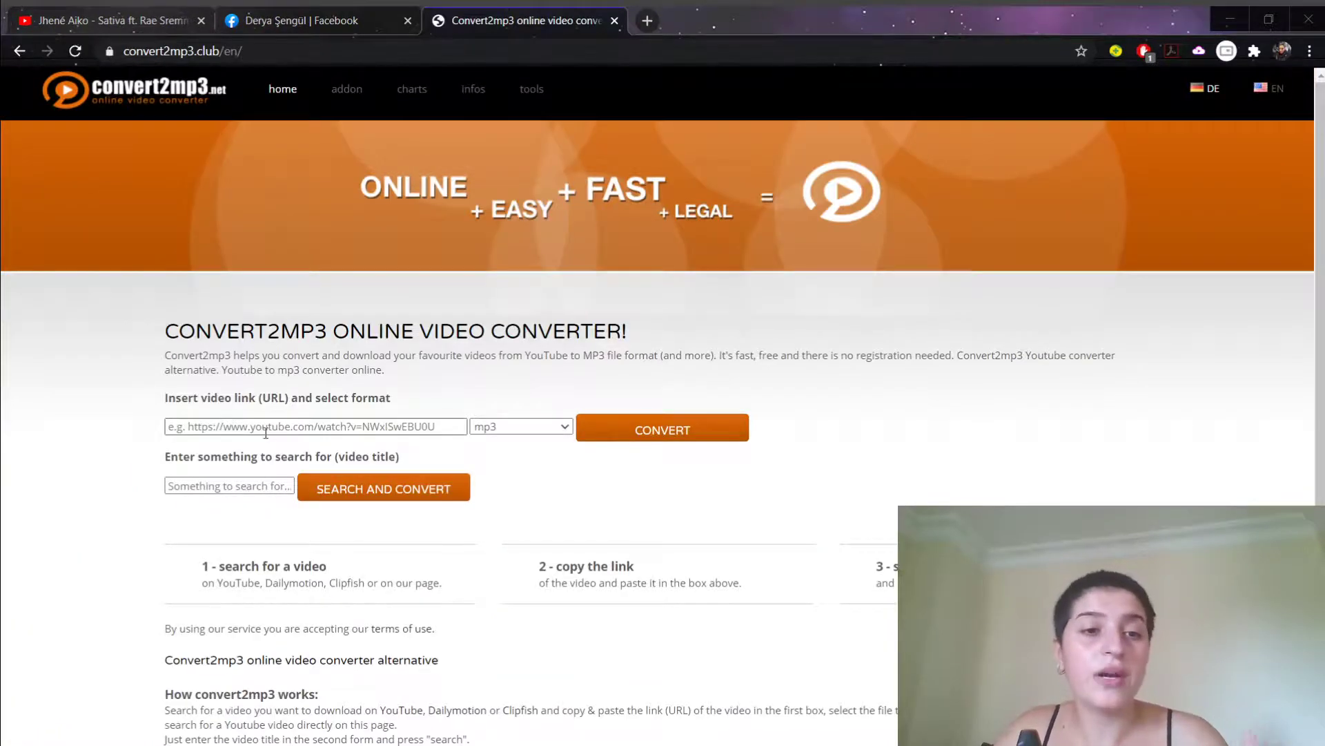
Paste the copied YouTube video address as the video link to convert.
click(265, 433)
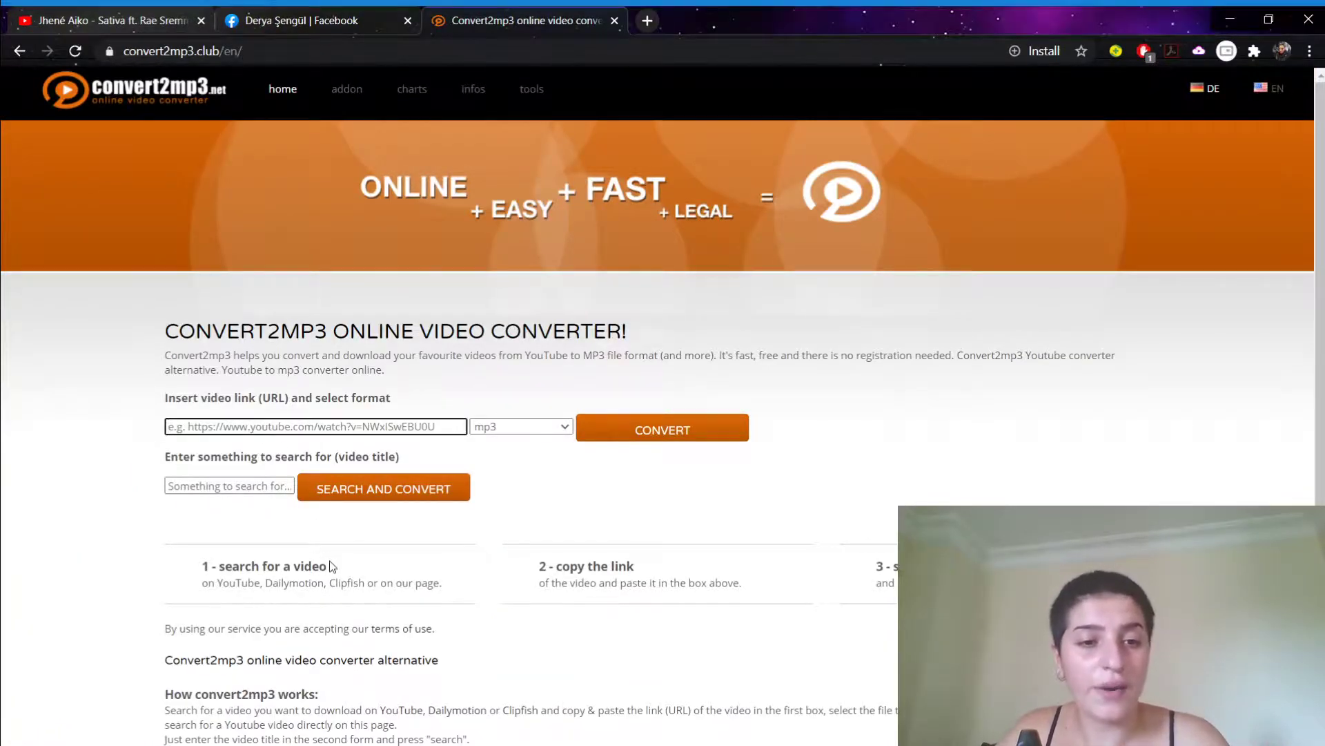
key(ctrl+v)
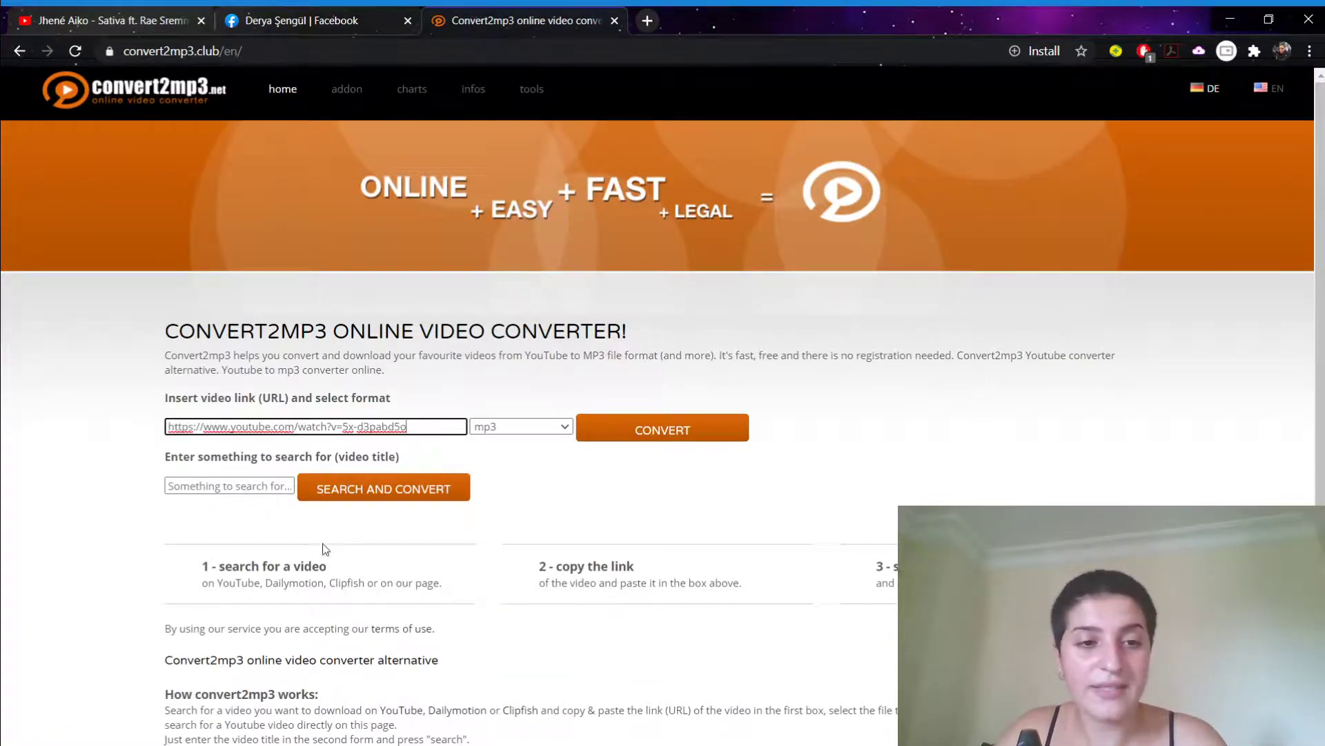
click(788, 127)
Set the output format to mp4 with 240p quality, start the conversion and return from the pop-up page to the converter.
click(529, 432)
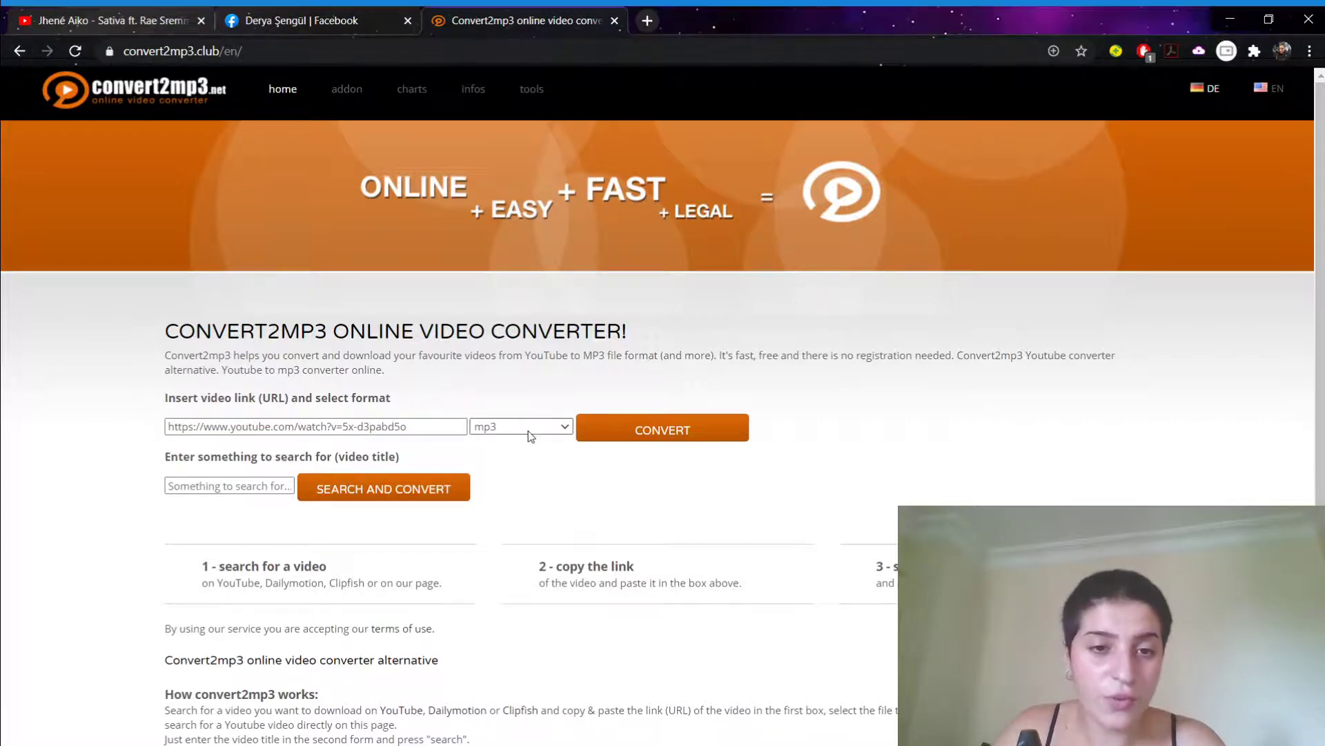
click(502, 570)
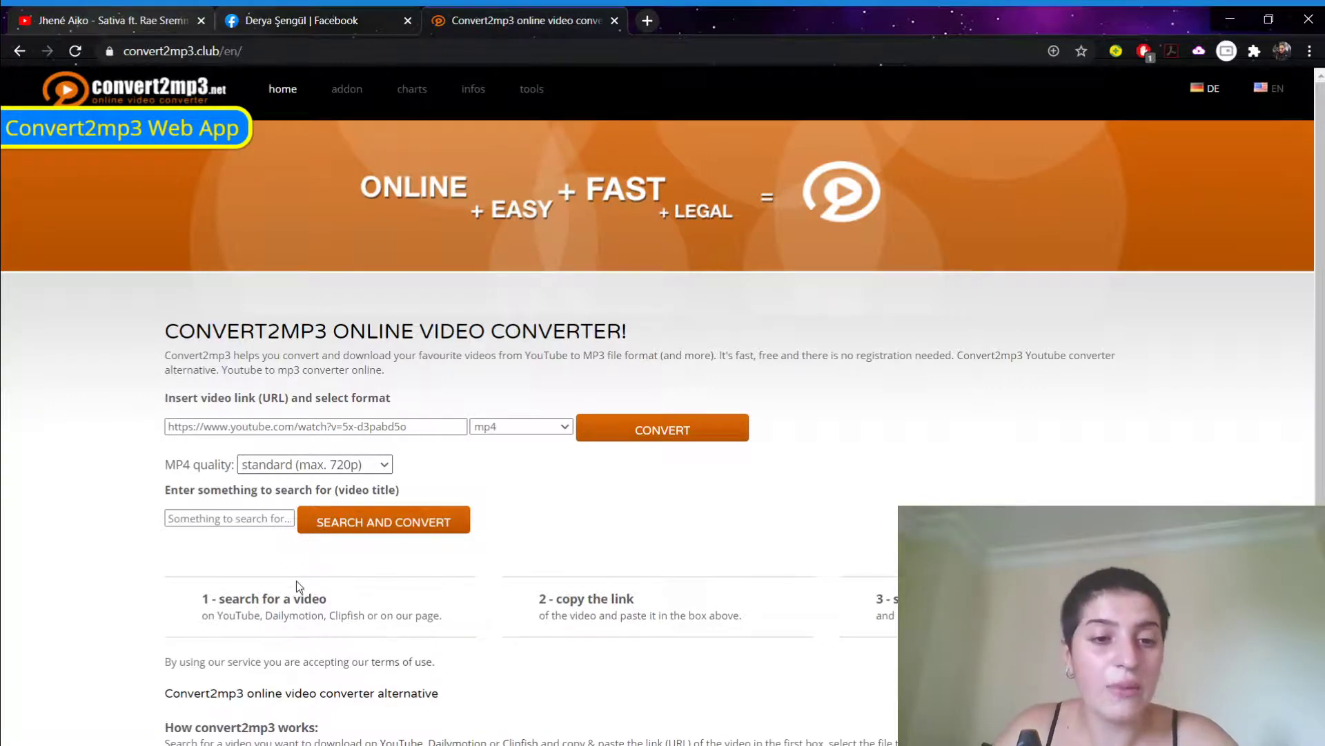
key(End)
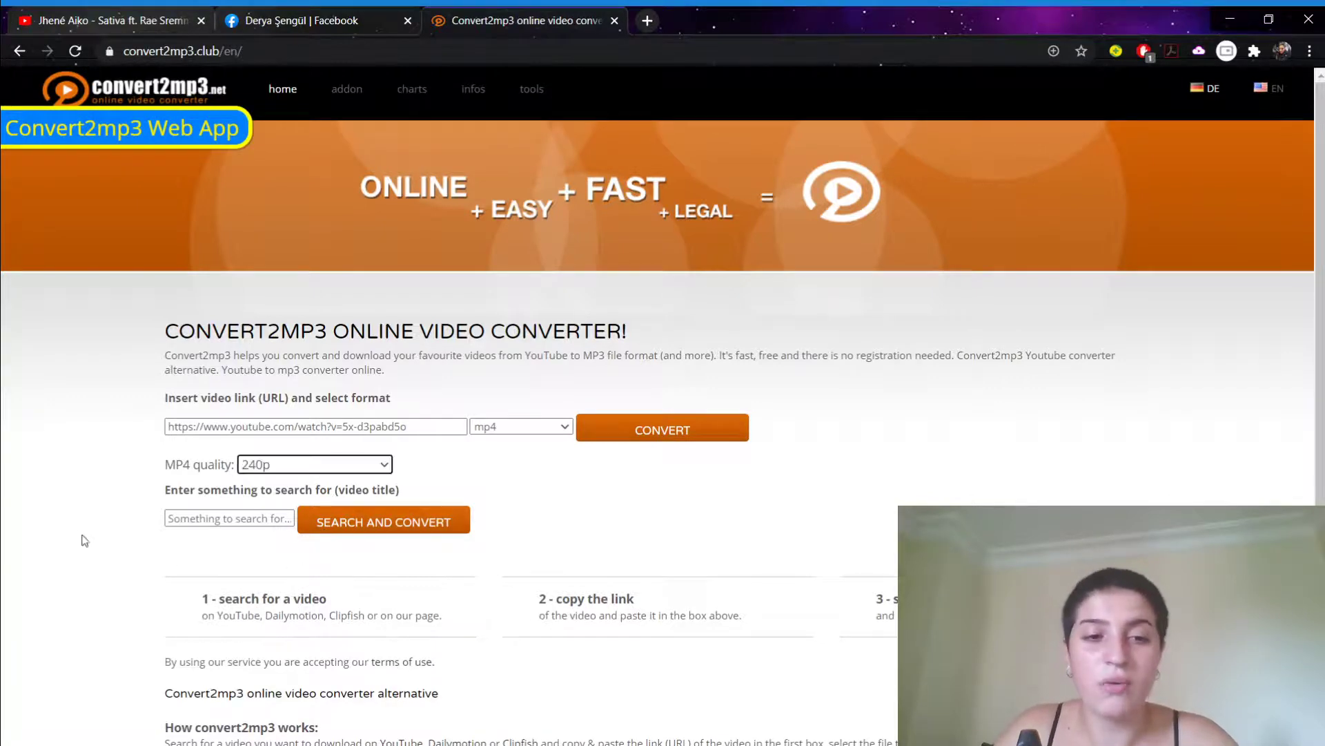
click(698, 437)
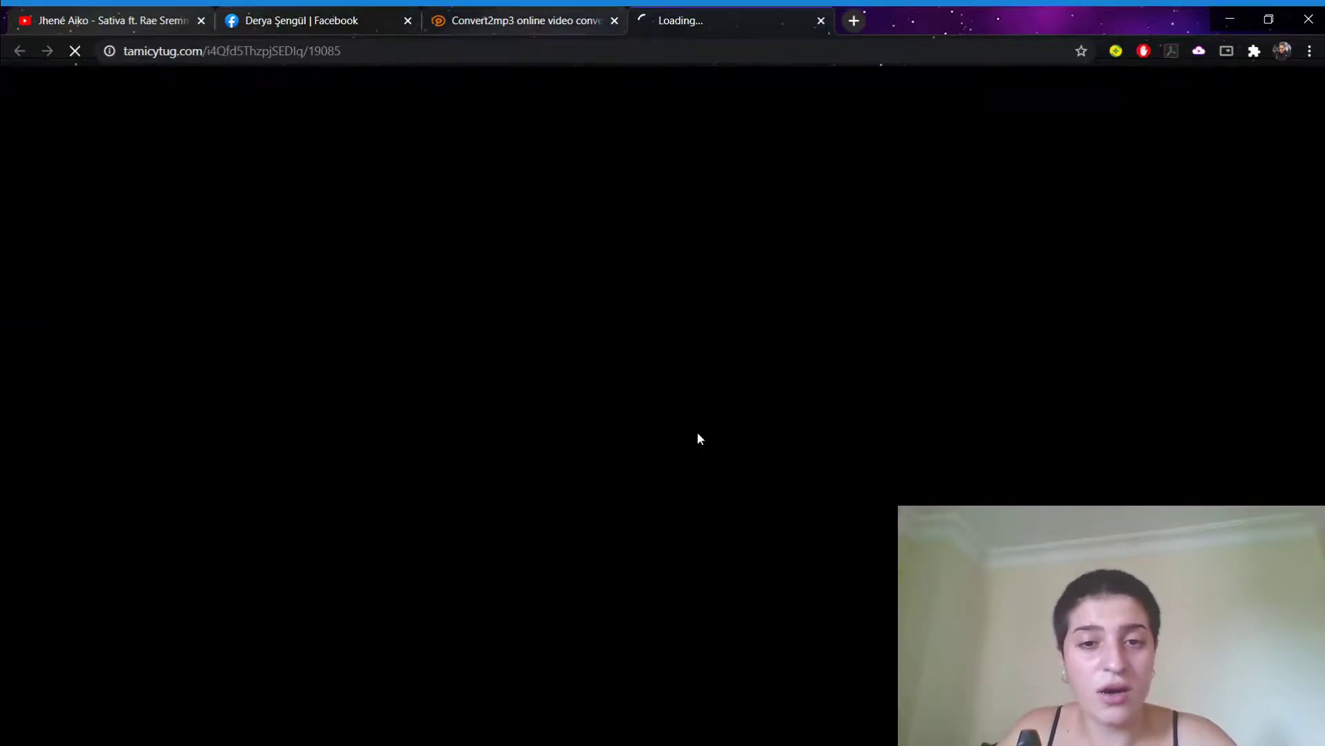
click(583, 15)
Download the song as an MP3 file and dismiss the advertising page that opens.
scroll(355, 538, down, 3)
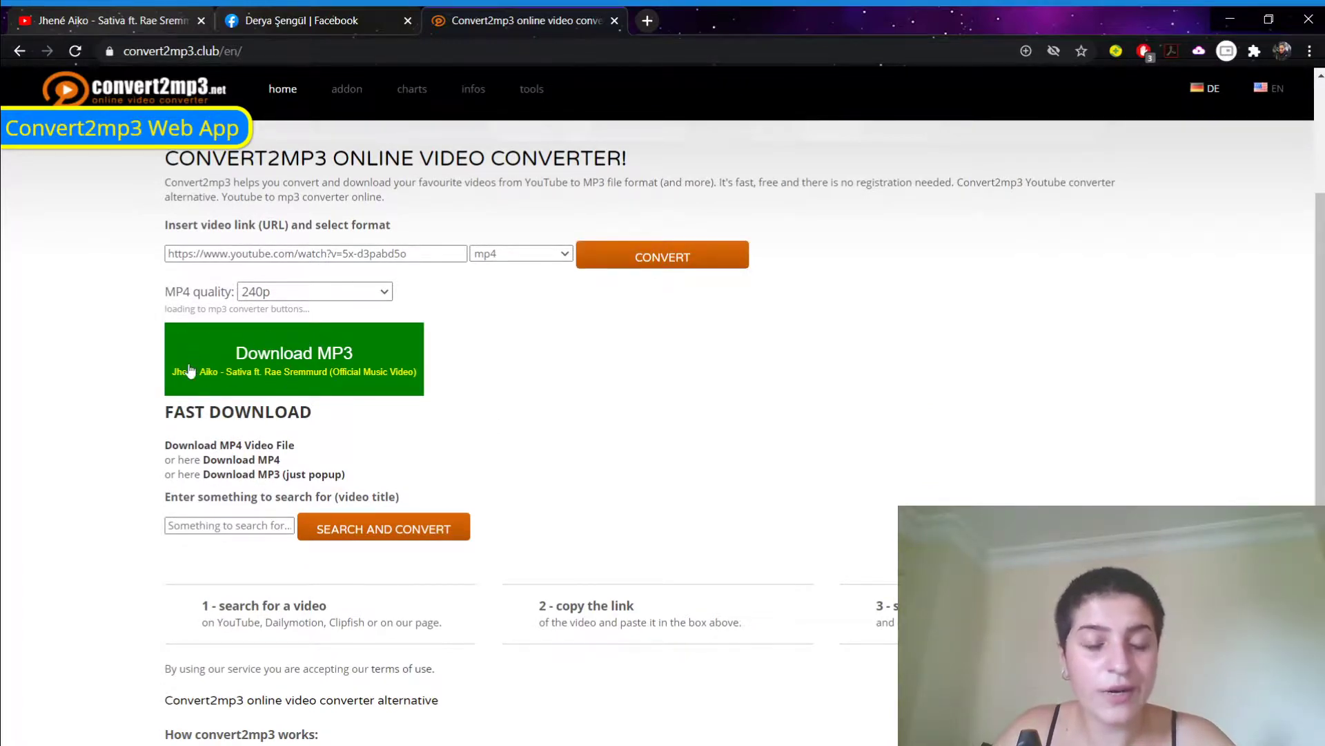
click(329, 358)
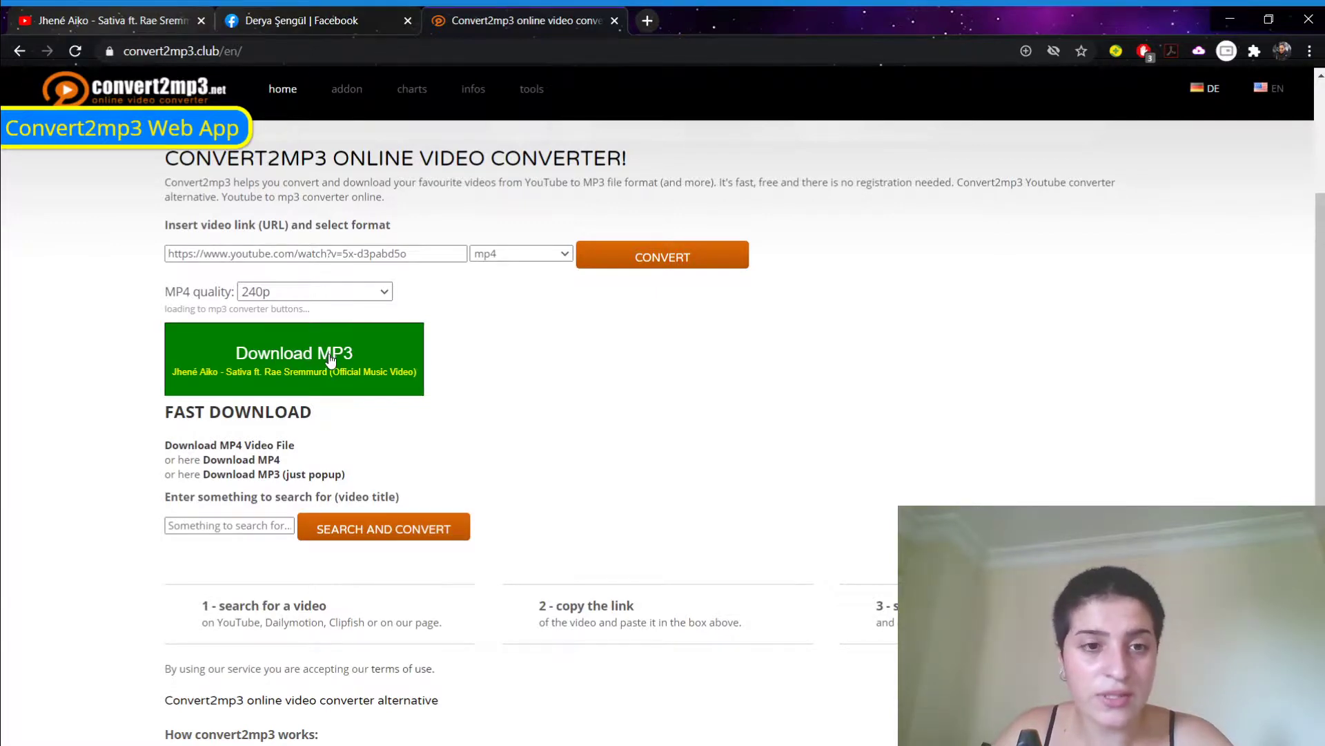
click(820, 21)
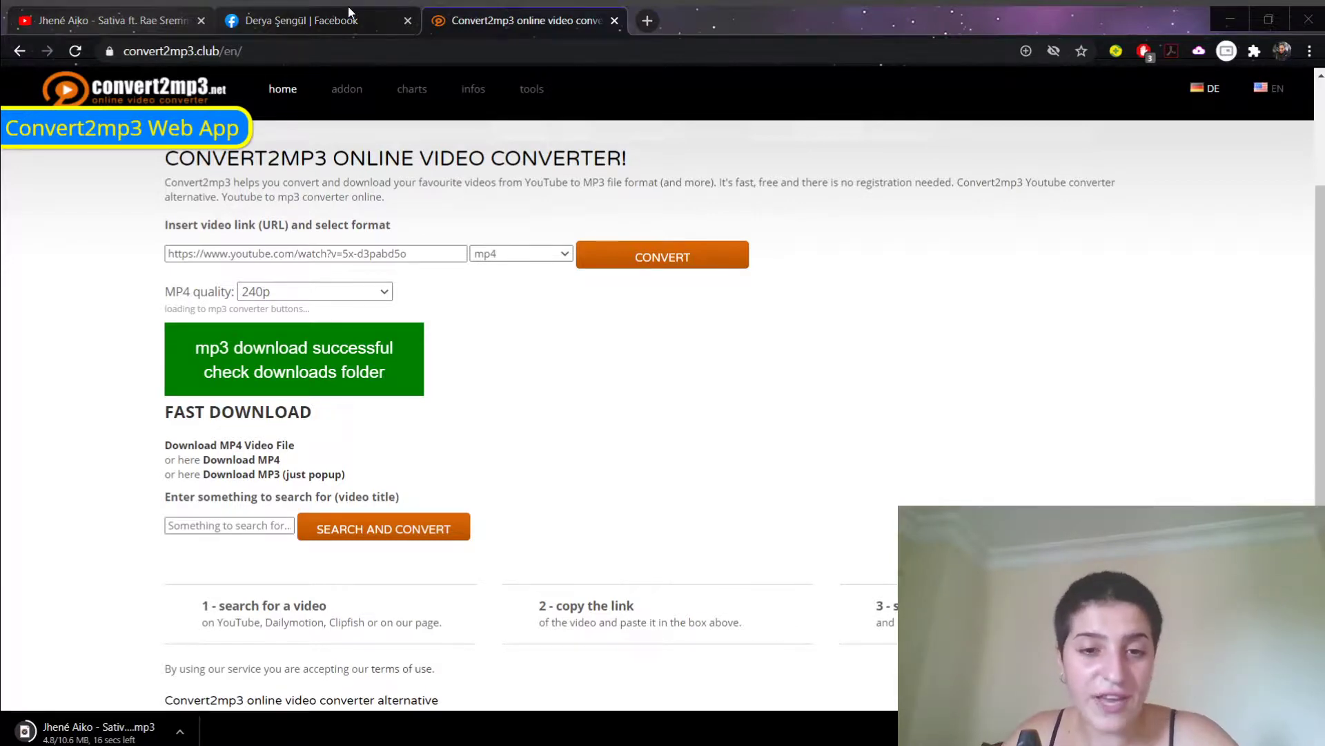
Switch to the open Facebook profile and look over the shared video post and the timeline above it.
click(324, 21)
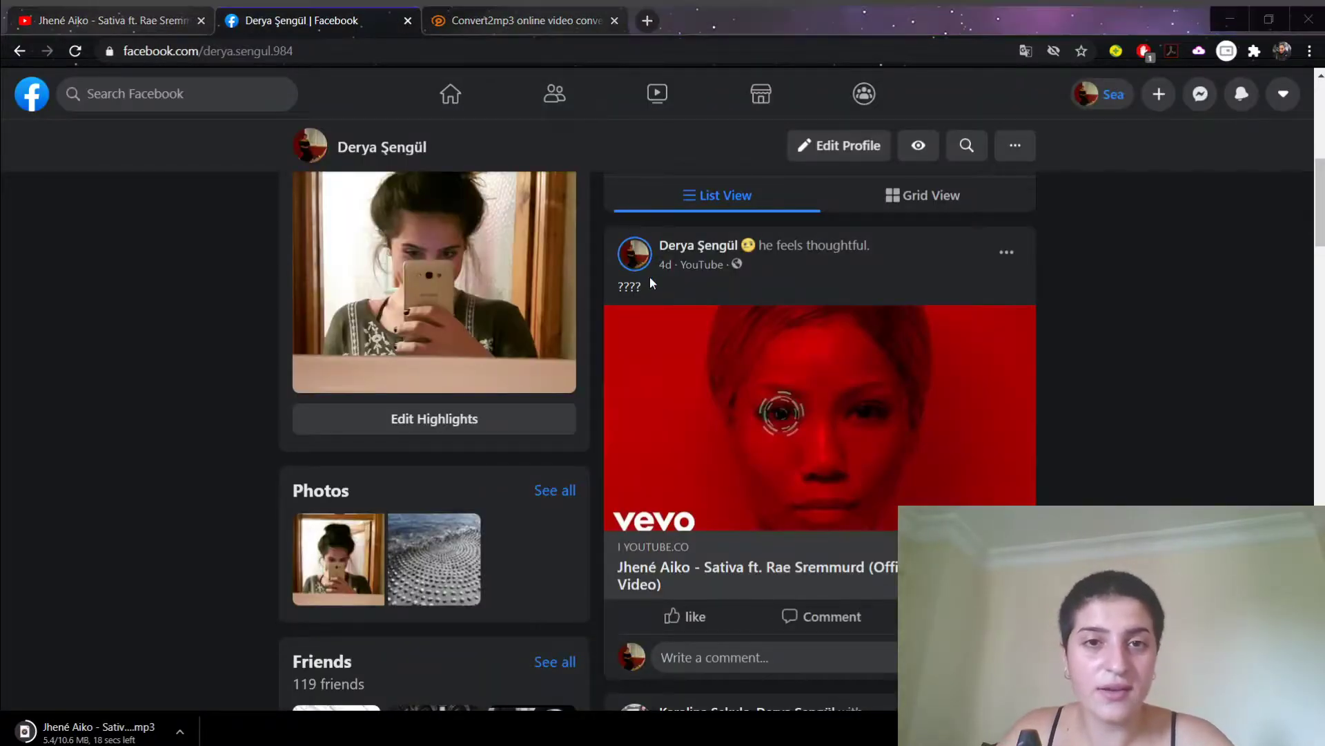
scroll(806, 255, up, 3)
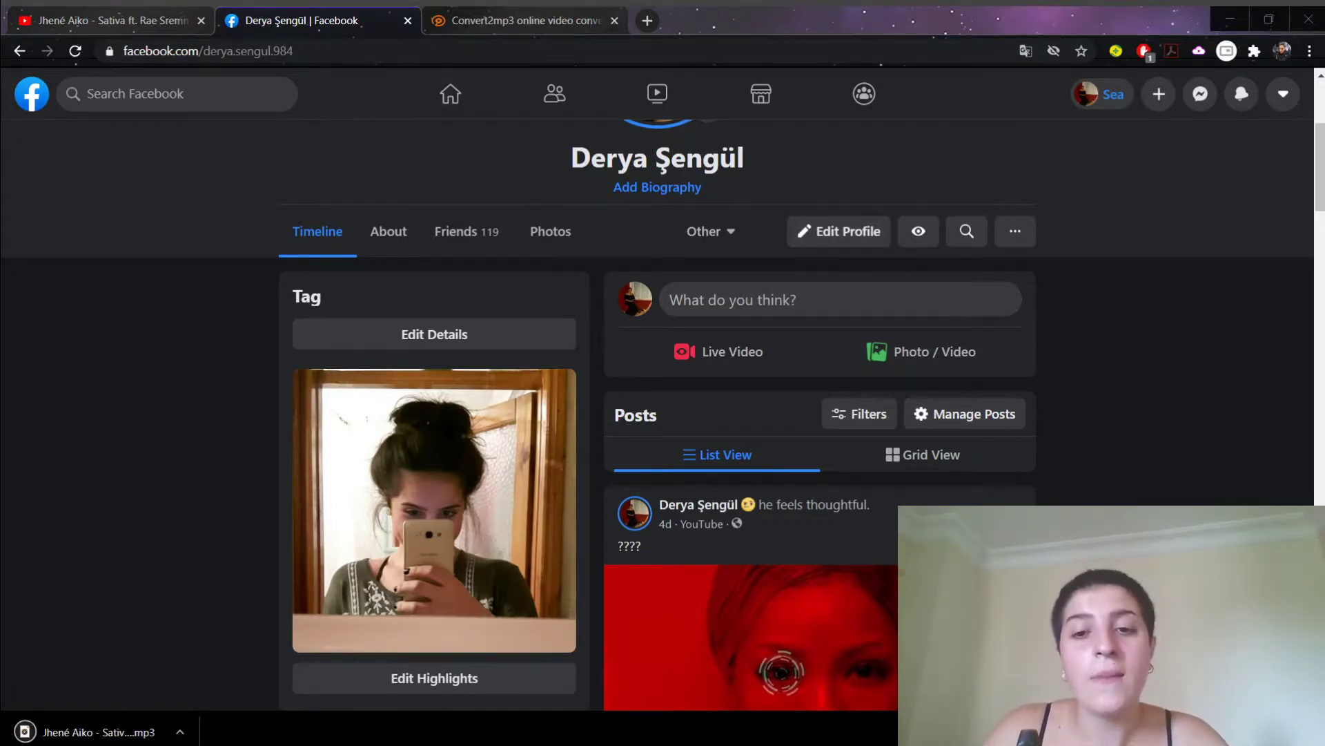
click(239, 647)
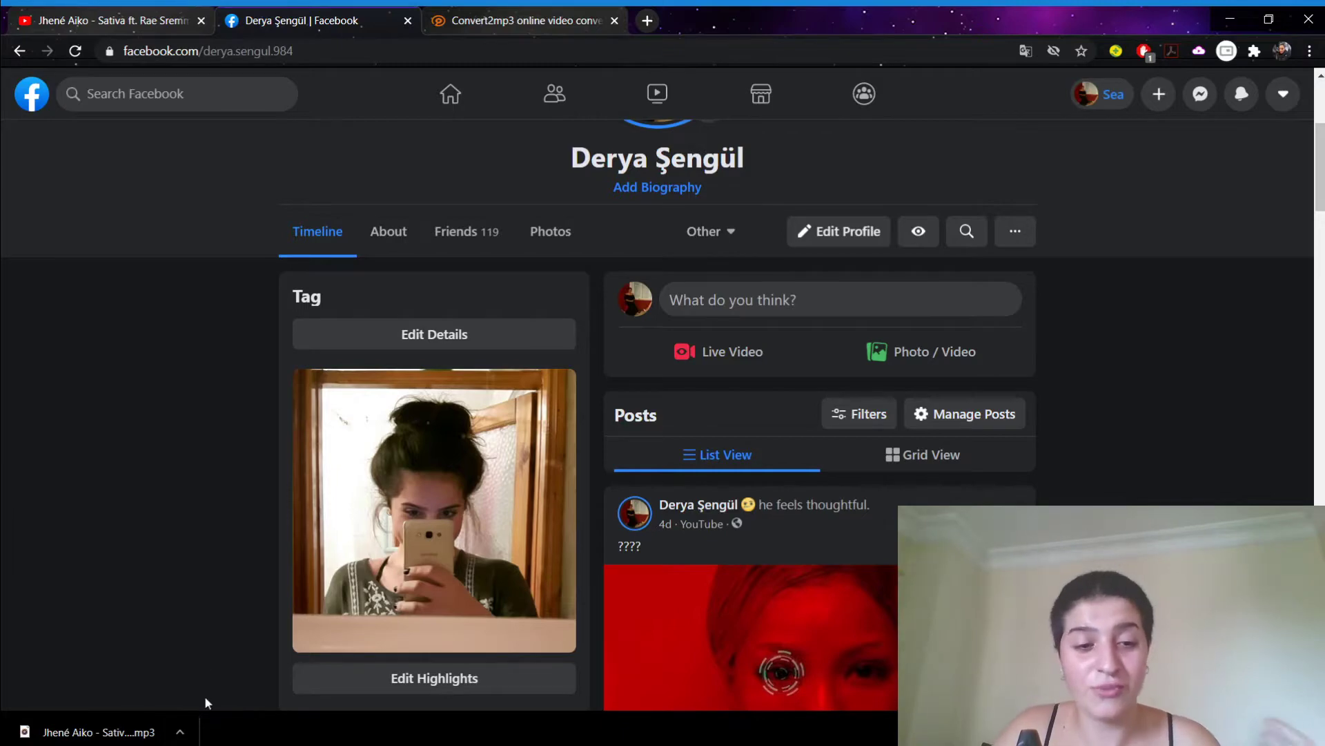
Close the converter page and return to the YouTube video.
click(615, 20)
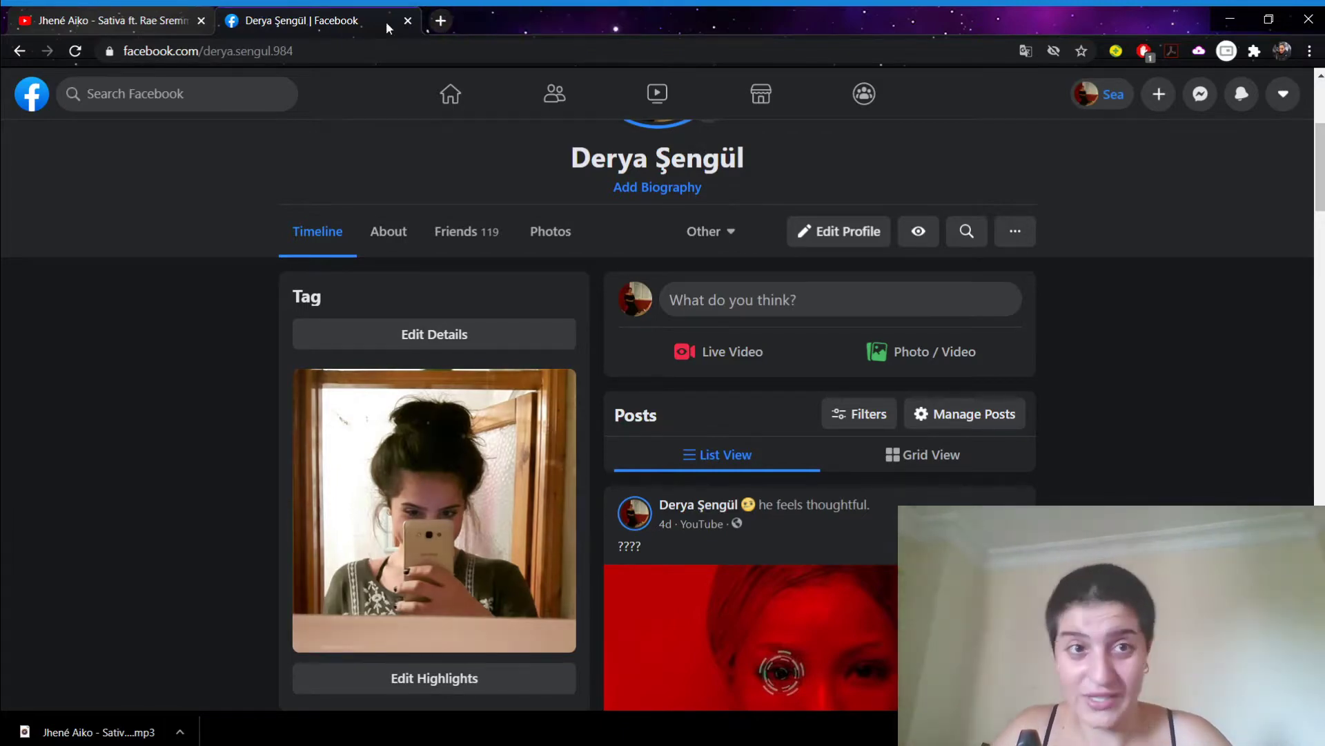
click(167, 12)
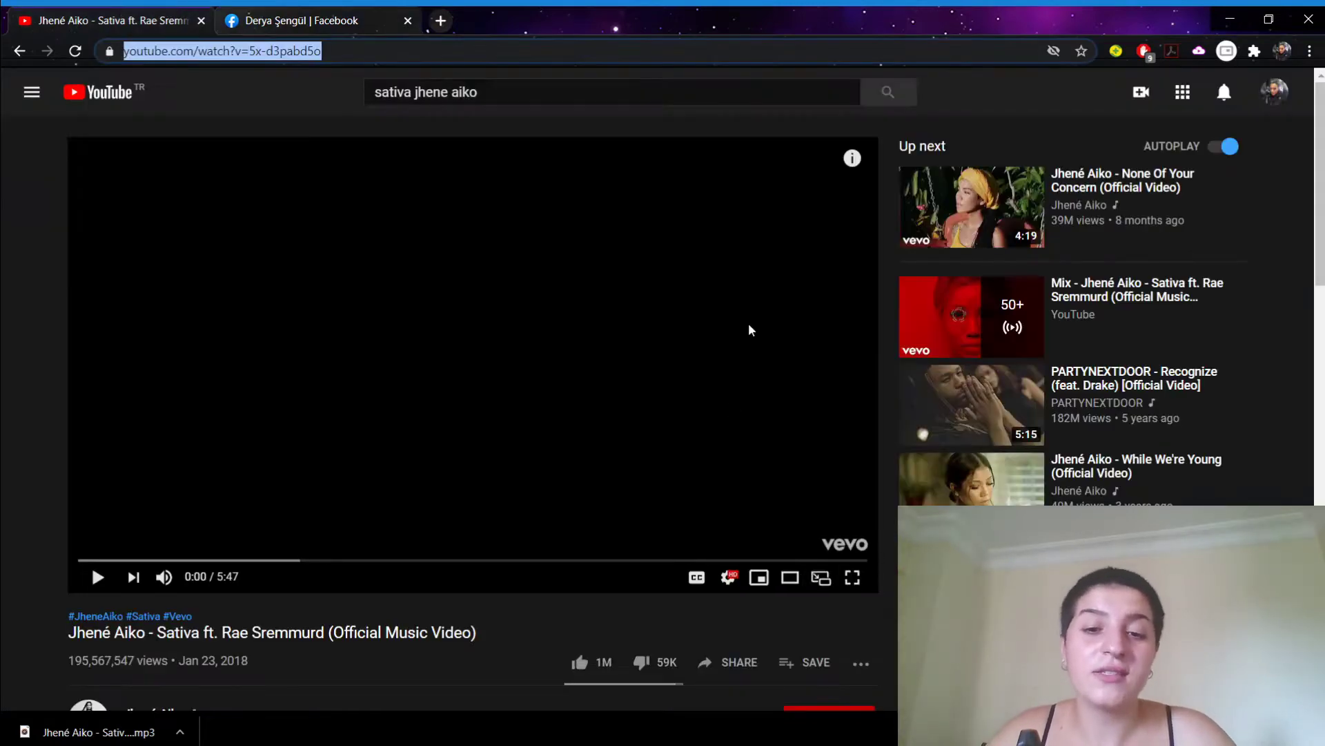